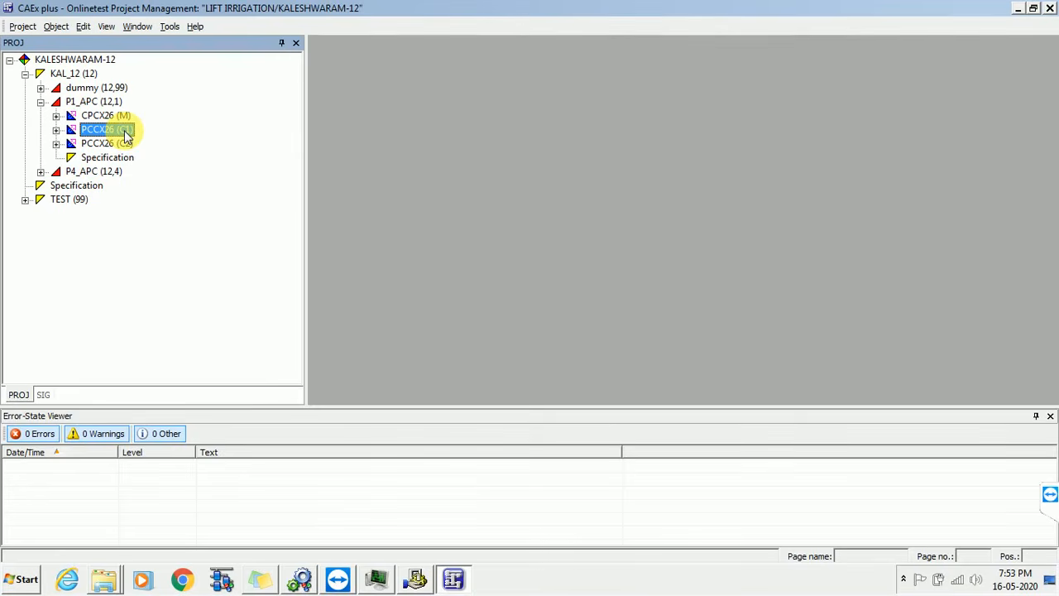
- Try to start the online test for PCCX26 (C1) under P1_APC, accepting the offered version inconsistency fix
{"action": "right_click", "coordinate": [126, 132]}
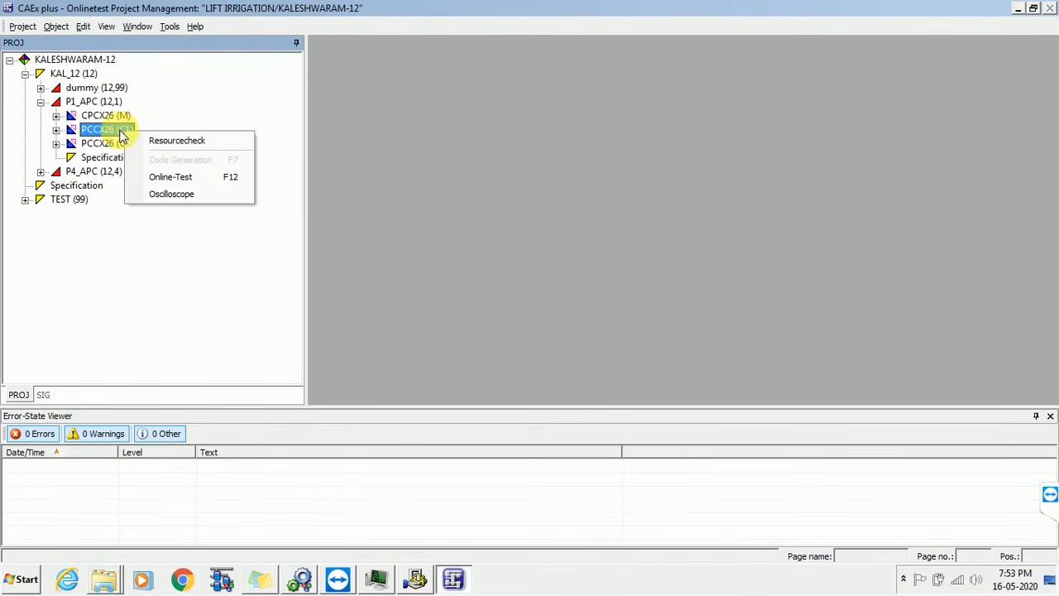
{"action": "left_click", "coordinate": [56, 130]}
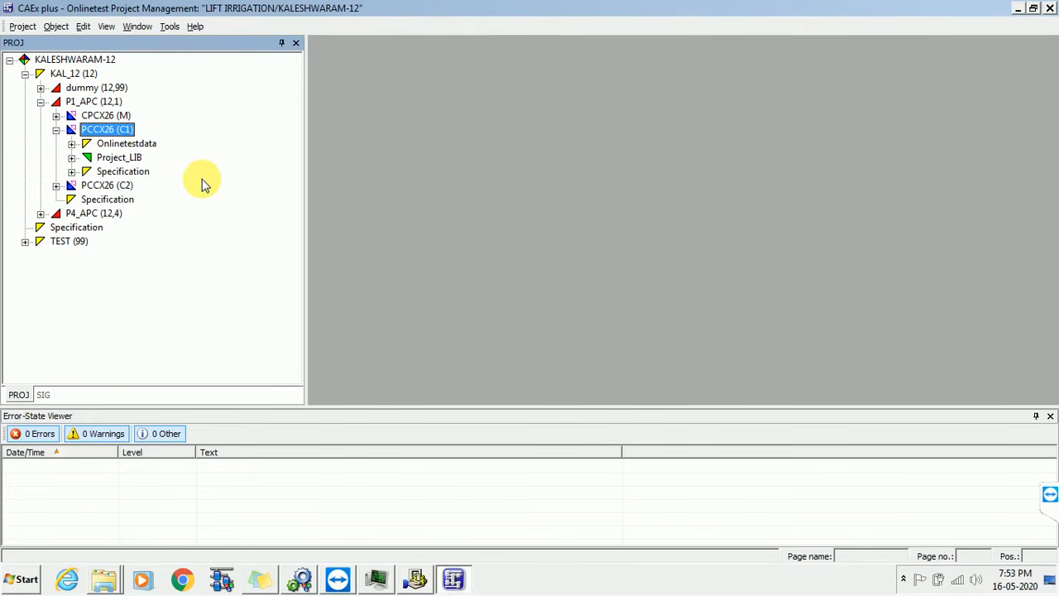
{"action": "right_click", "coordinate": [127, 130]}
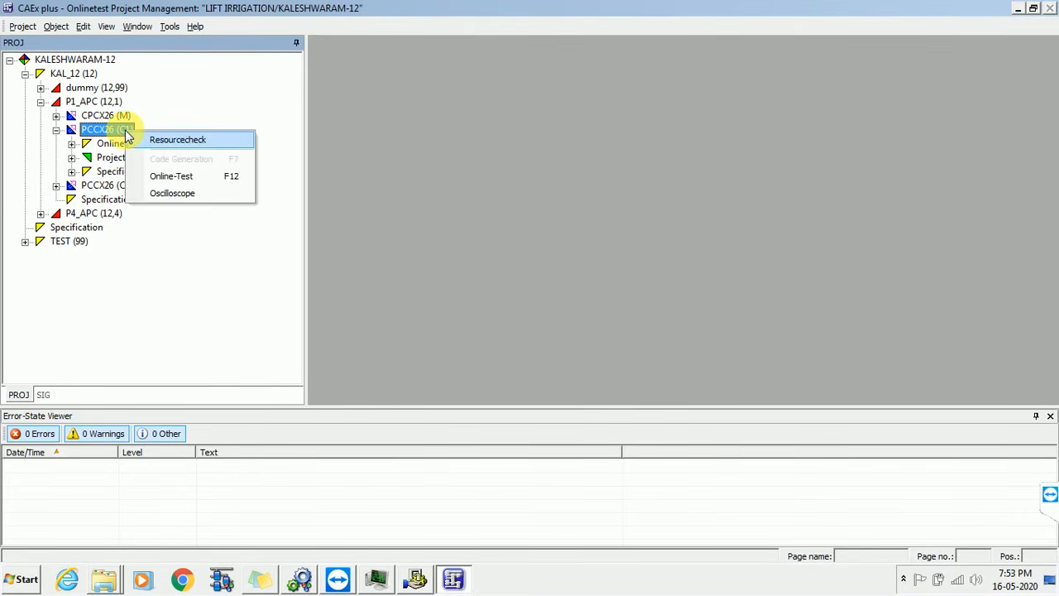
{"action": "left_click", "coordinate": [165, 180]}
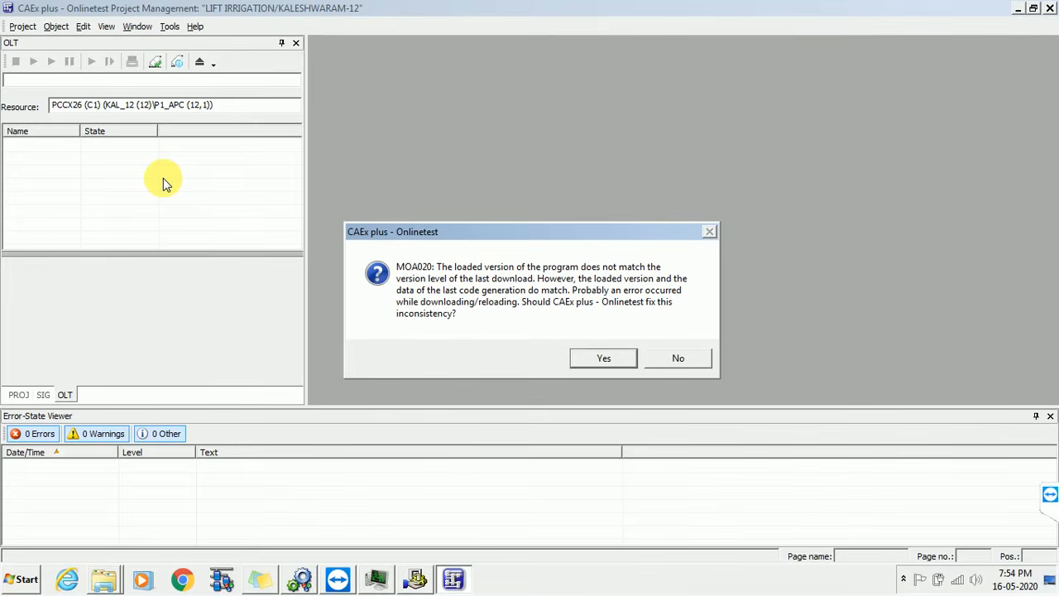
{"action": "left_click", "coordinate": [623, 358]}
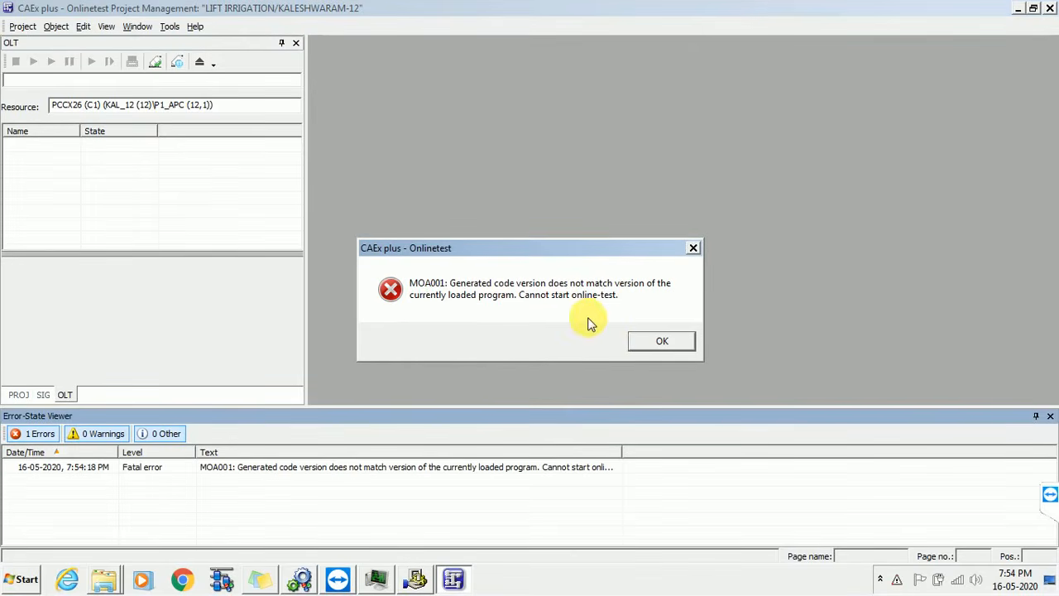
{"action": "left_click", "coordinate": [653, 340]}
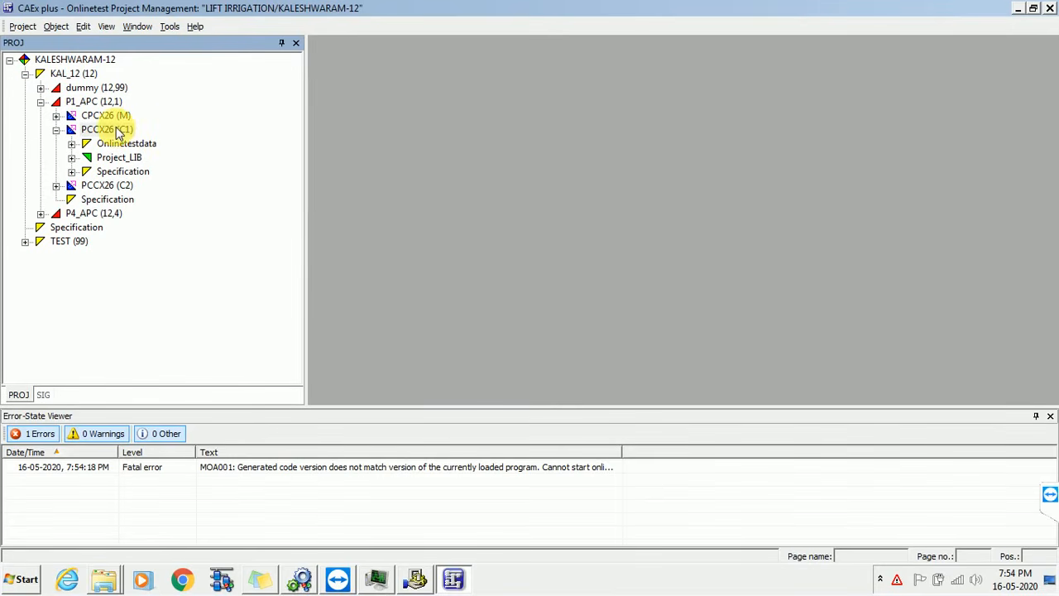
{"action": "right_click", "coordinate": [119, 132]}
{"action": "left_click", "coordinate": [188, 116]}
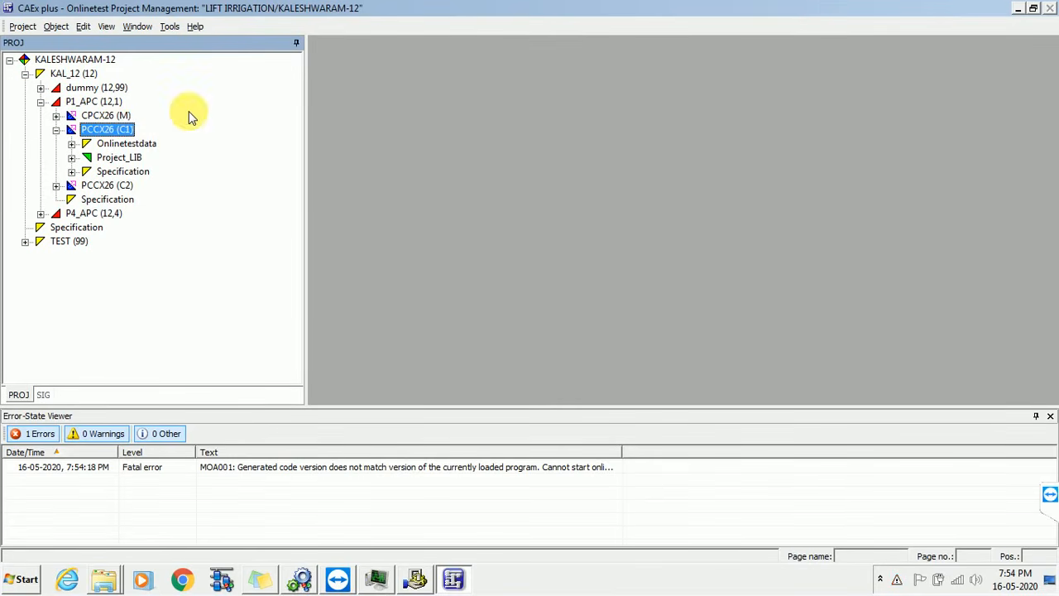
{"action": "left_click", "coordinate": [100, 102]}
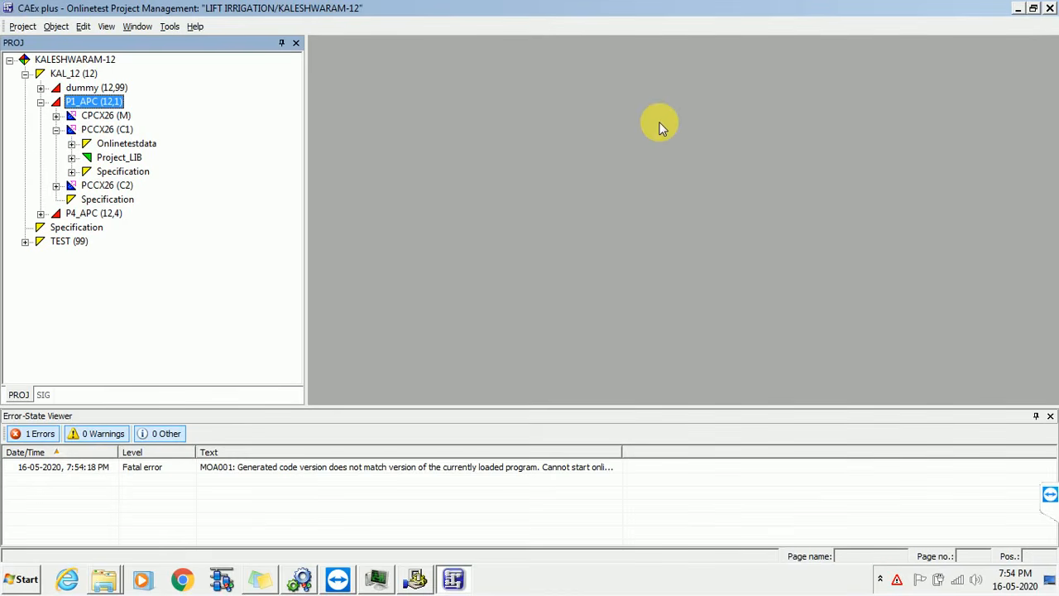
- Switch to OPM II and open the SICAM 1703 transformer
{"action": "left_click", "coordinate": [300, 579]}
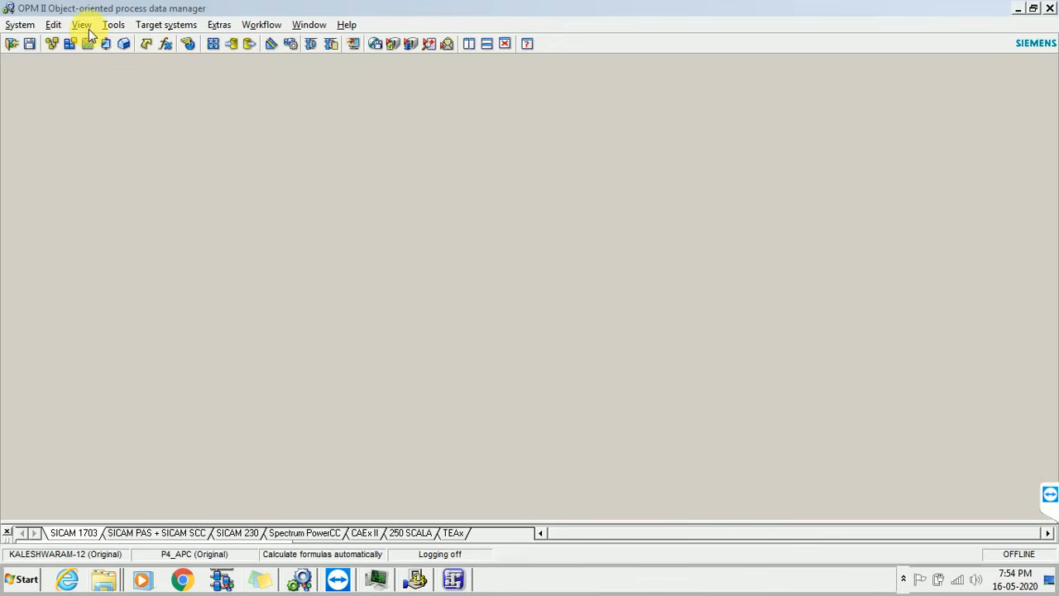
{"action": "left_click", "coordinate": [170, 25]}
{"action": "mouse_move", "coordinate": [178, 80]}
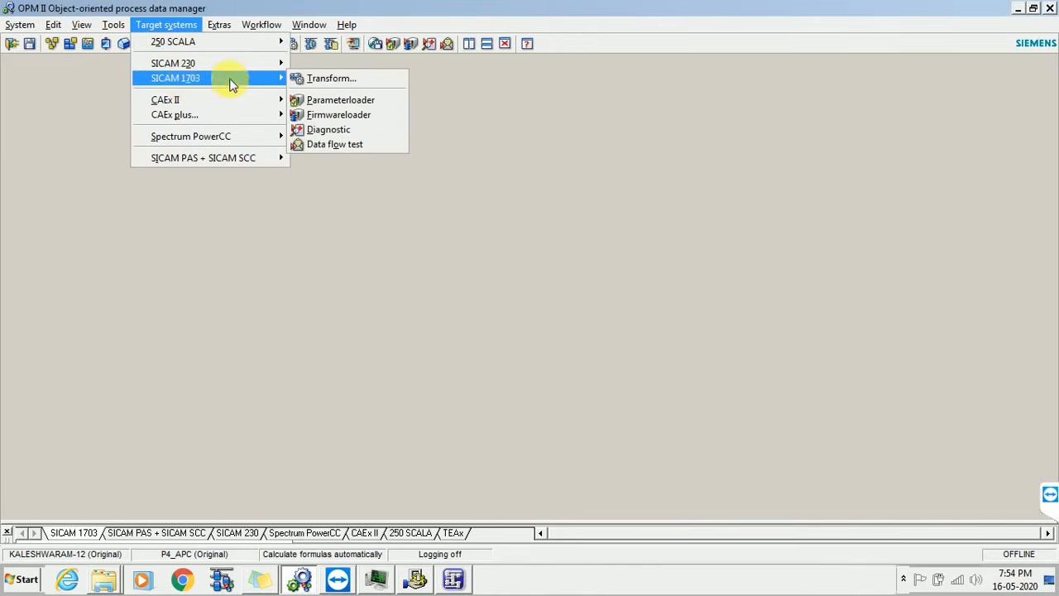
{"action": "left_click", "coordinate": [328, 81]}
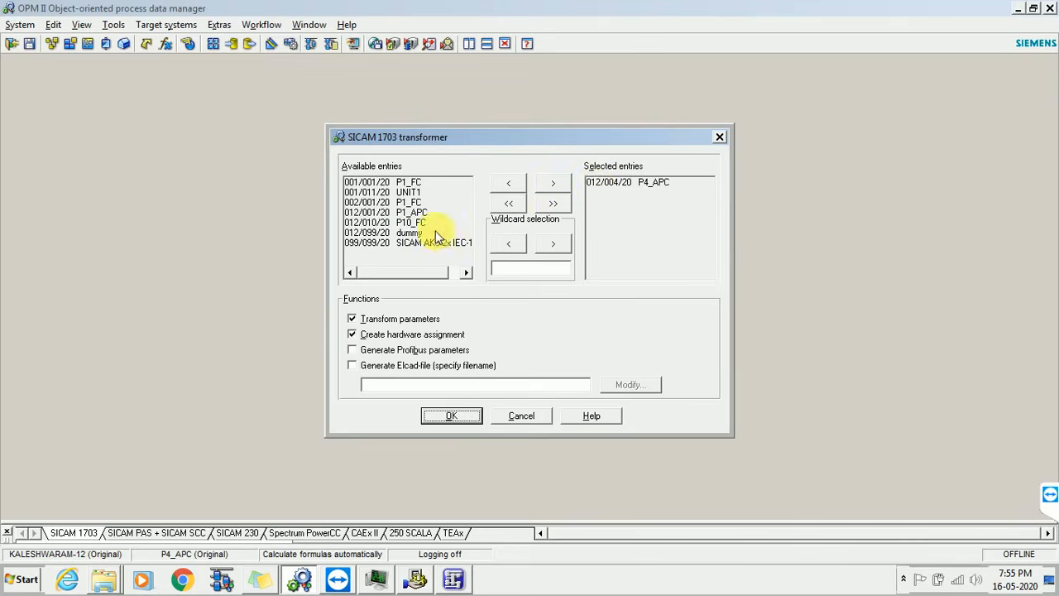
- Replace P4_APC with P1_APC as the selected entry and run the SICAM 1703 transformation
{"action": "left_click", "coordinate": [593, 185]}
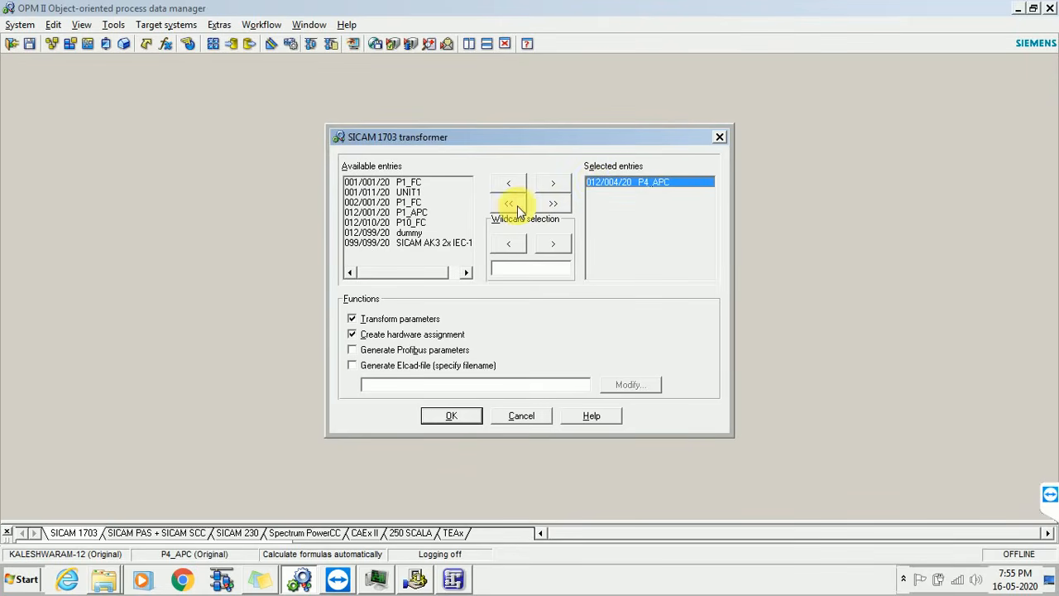
{"action": "left_click", "coordinate": [406, 213]}
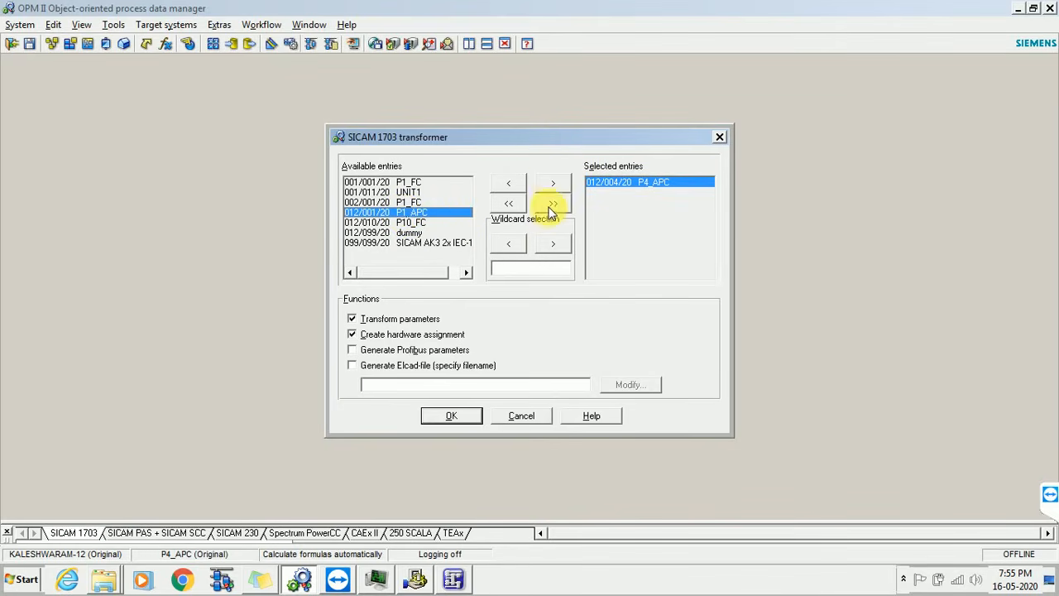
{"action": "left_click", "coordinate": [418, 222], "text": "ctrl"}
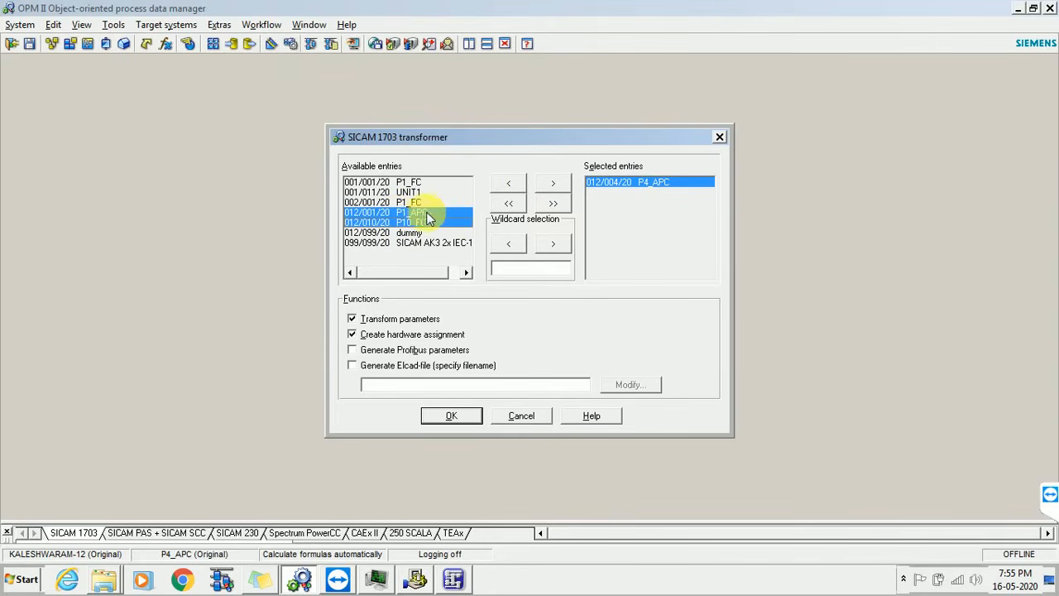
{"action": "left_click", "coordinate": [423, 214]}
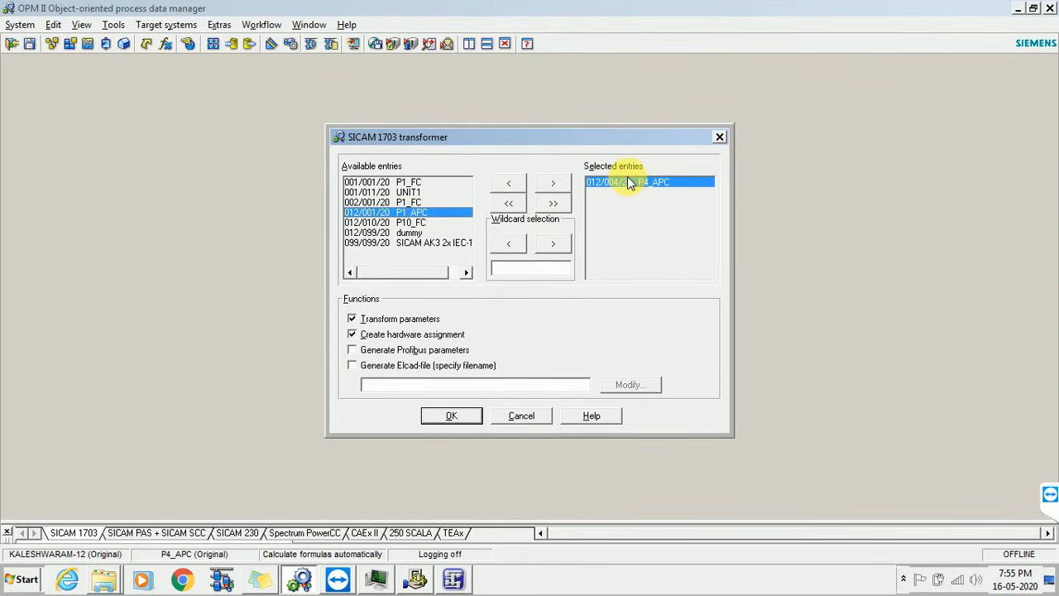
{"action": "left_click", "coordinate": [507, 184]}
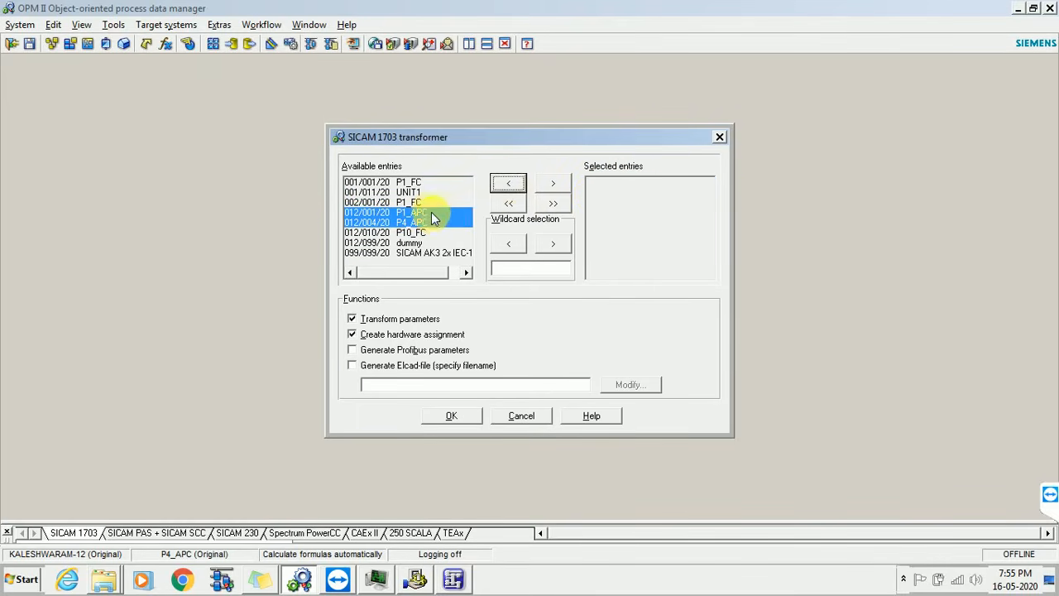
{"action": "left_click", "coordinate": [553, 183]}
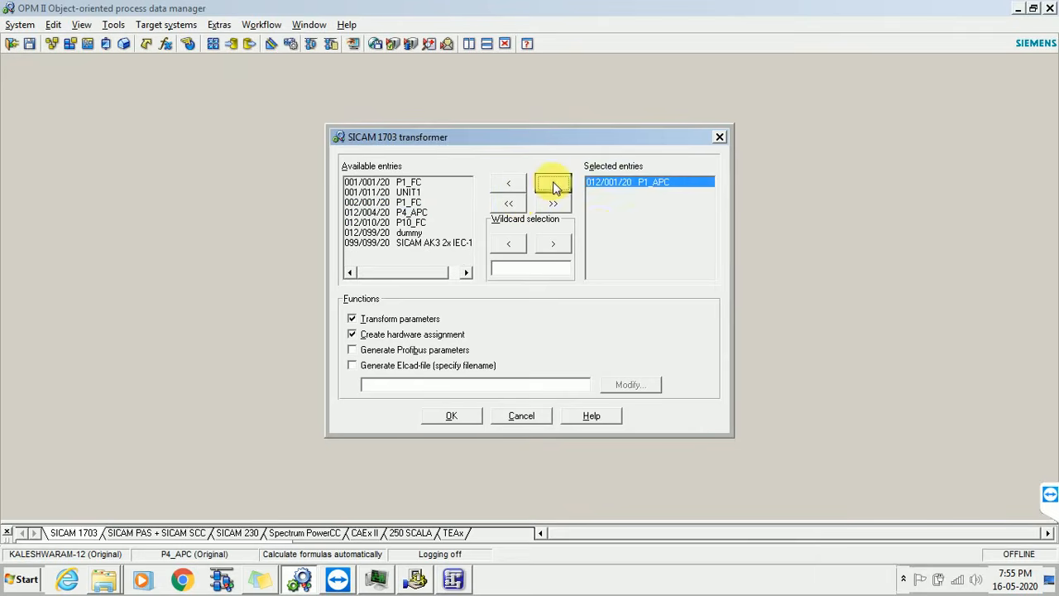
{"action": "left_click", "coordinate": [442, 418]}
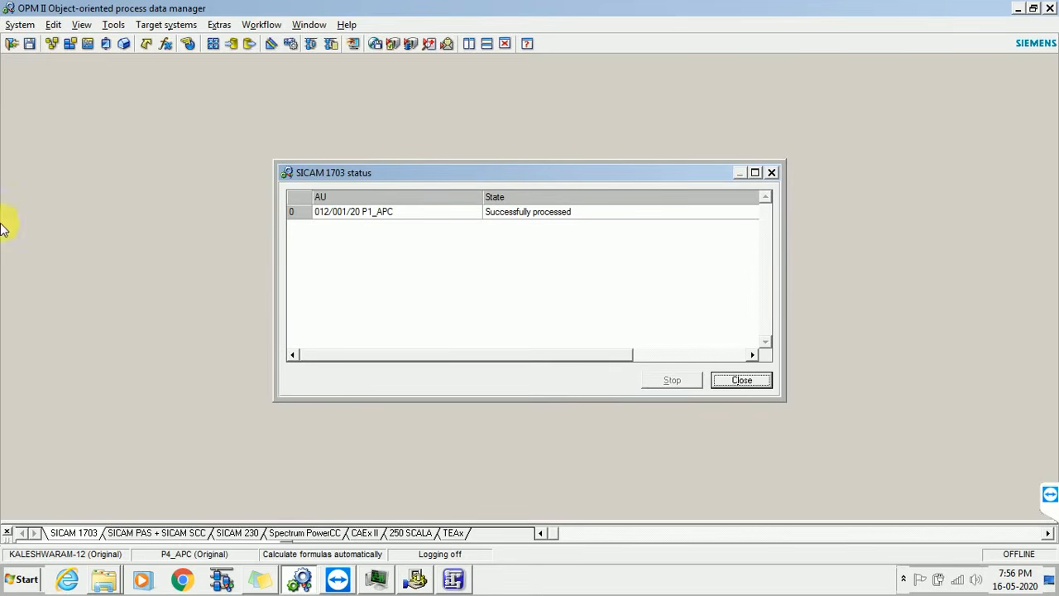
{"action": "left_click", "coordinate": [738, 382]}
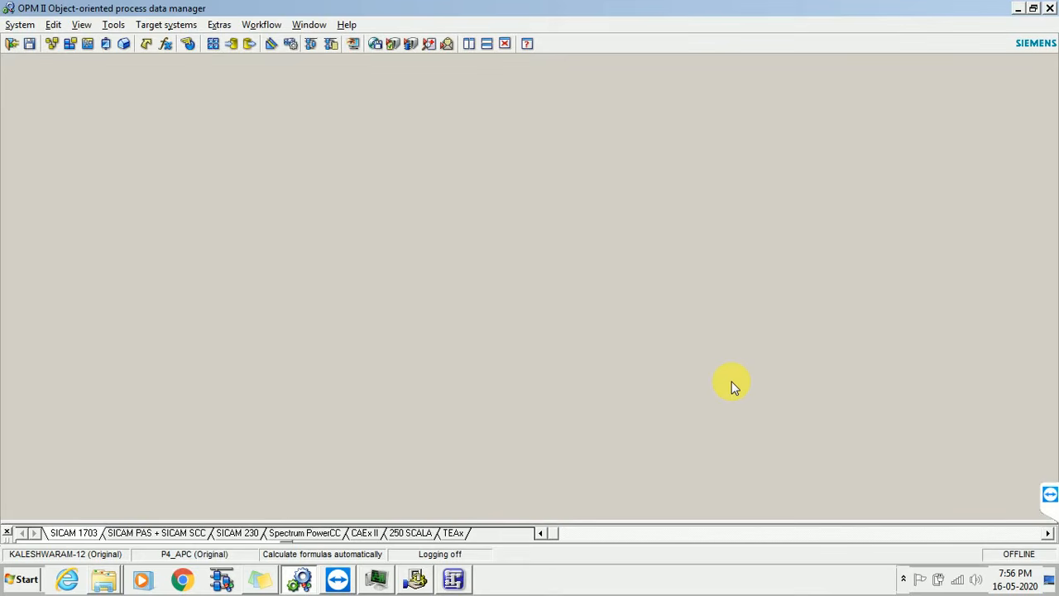
- Try to generate the CAEx plus signal list and code for P1_APC with the preset range
{"action": "left_click", "coordinate": [168, 27]}
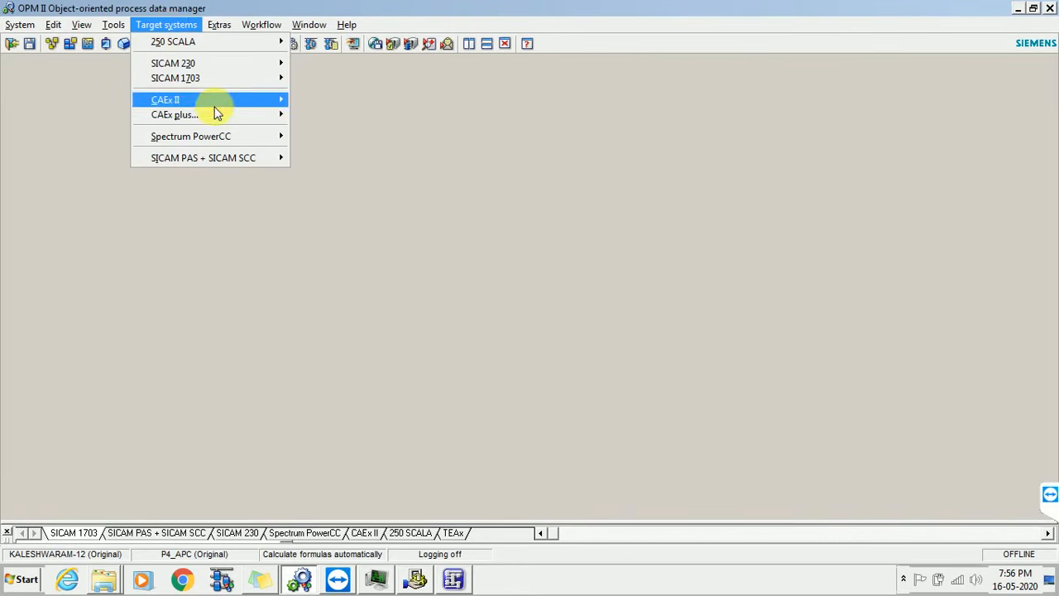
{"action": "mouse_move", "coordinate": [200, 118]}
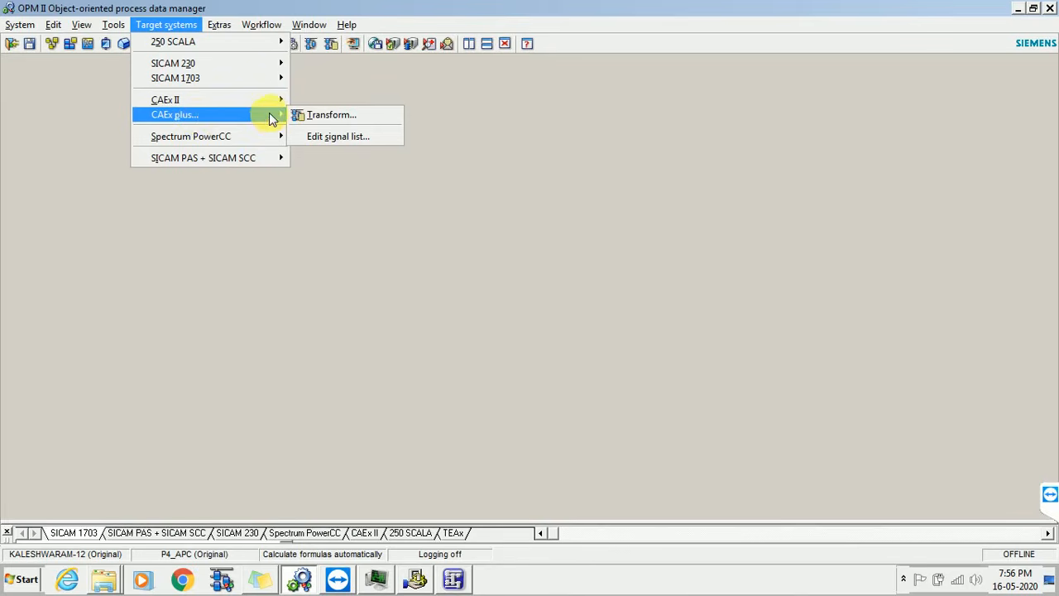
{"action": "left_click", "coordinate": [350, 114]}
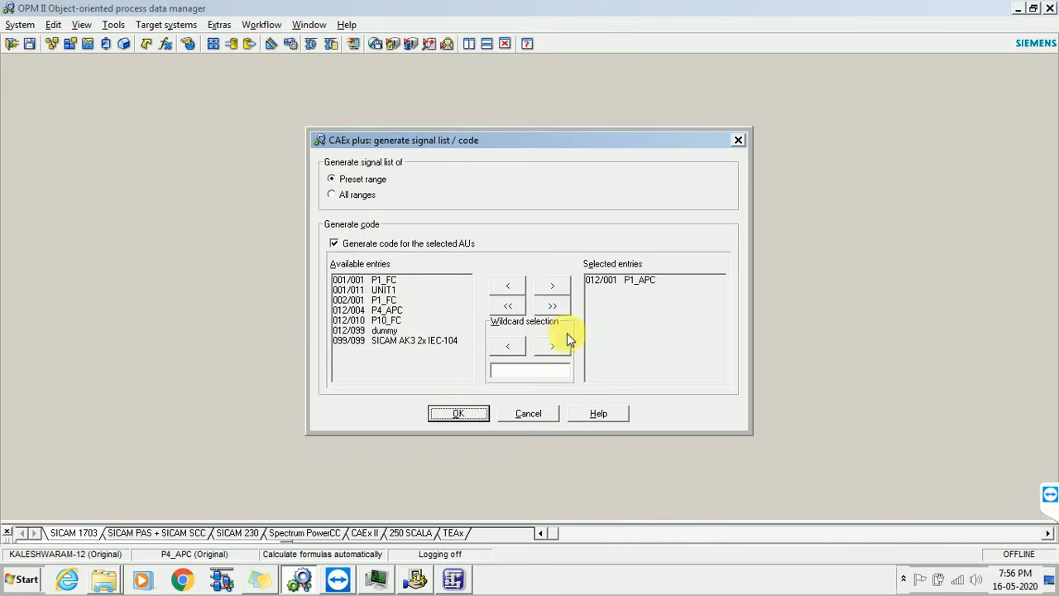
{"action": "left_click", "coordinate": [641, 282]}
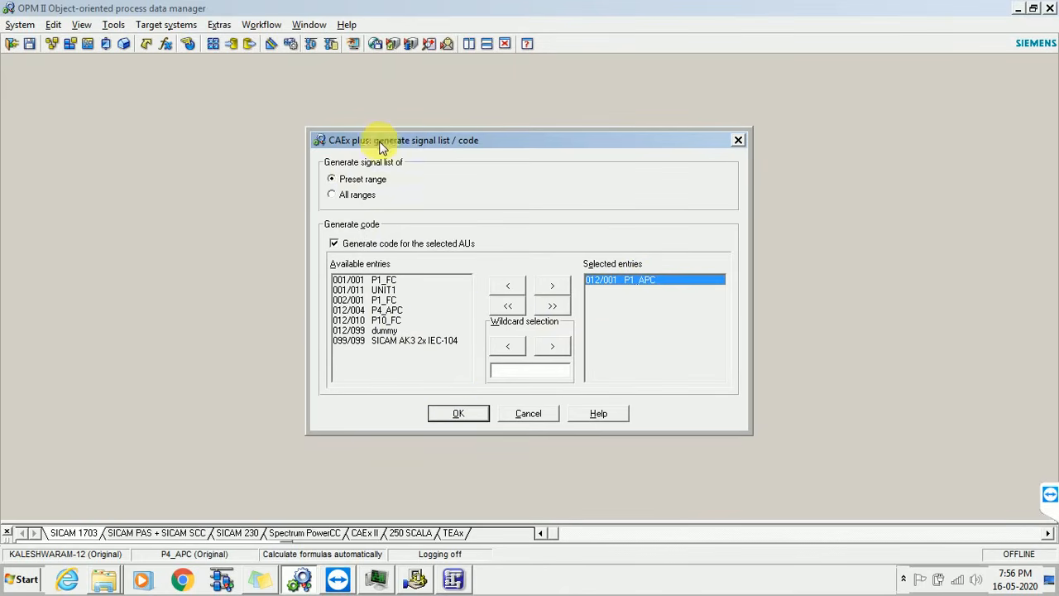
{"action": "left_click", "coordinate": [460, 414]}
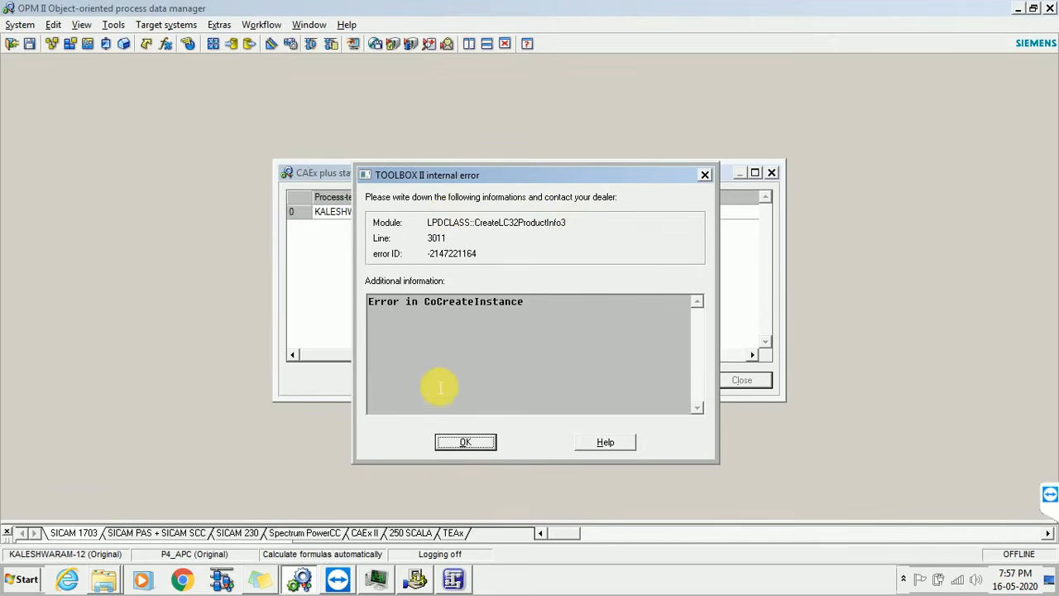
{"action": "left_click", "coordinate": [460, 442]}
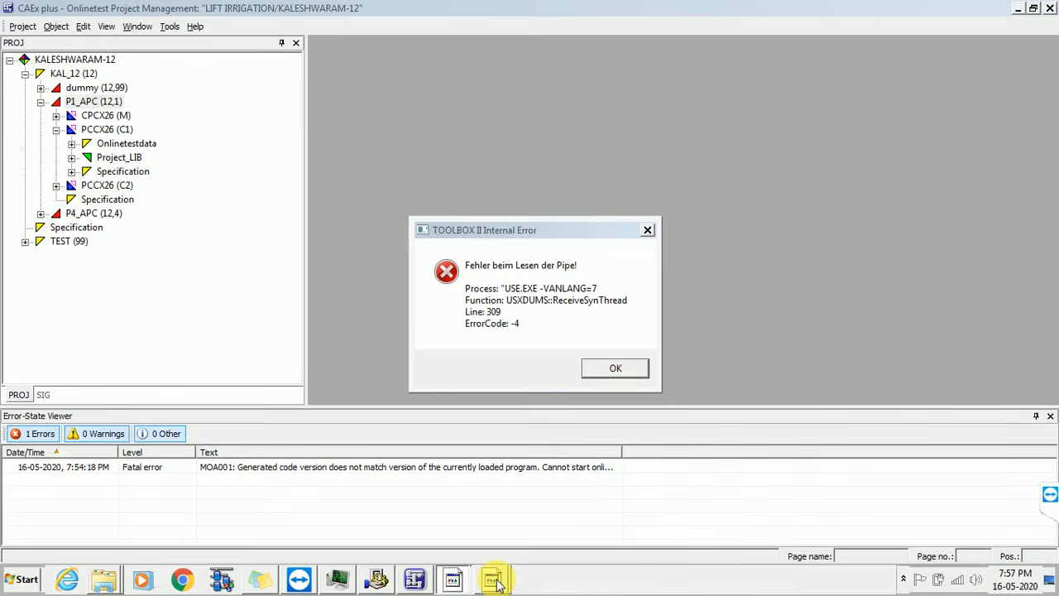
- Close the TOOLBOX II error windows and exit the CAEx plus Onlinetest project management
{"action": "right_click", "coordinate": [455, 583]}
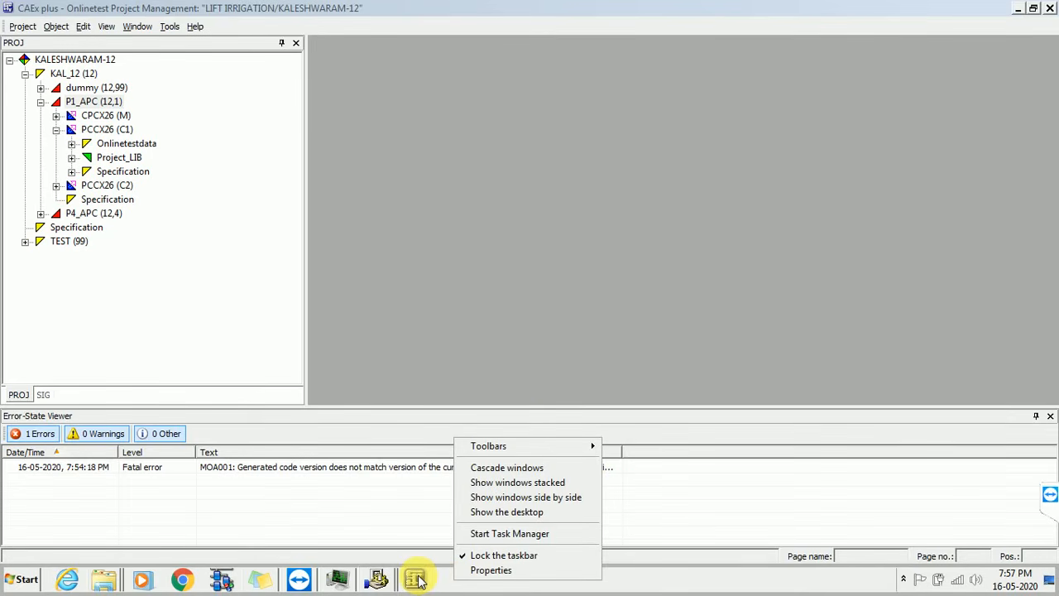
{"action": "left_click", "coordinate": [417, 581]}
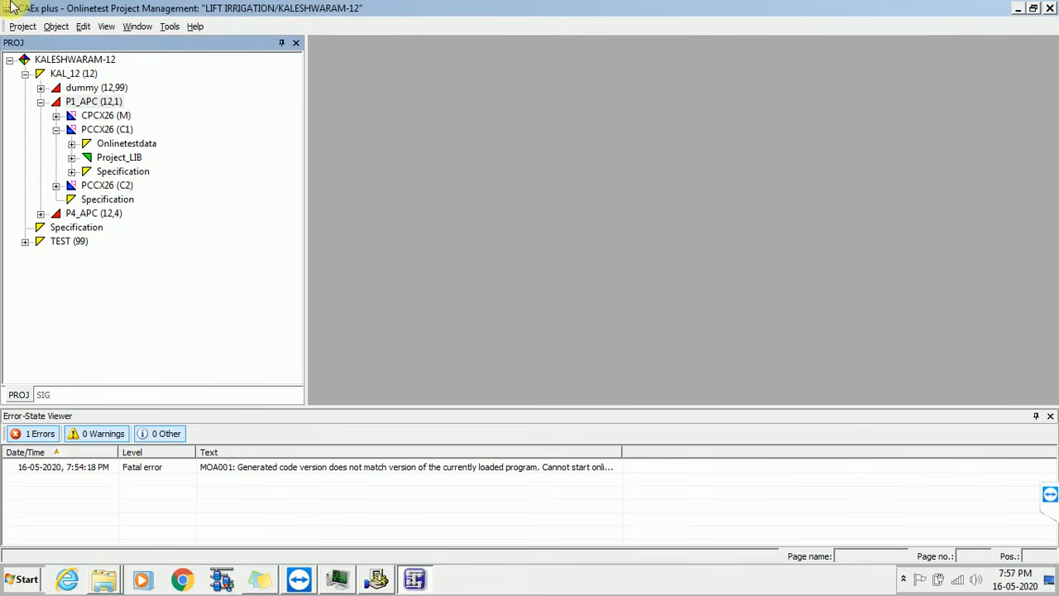
{"action": "left_click", "coordinate": [22, 27]}
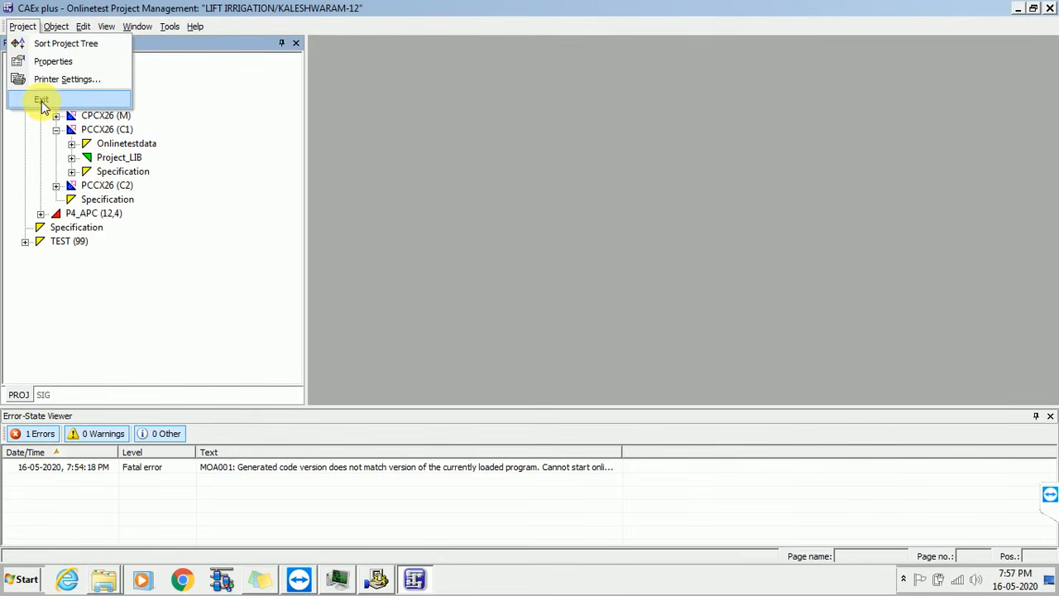
{"action": "left_click", "coordinate": [42, 101]}
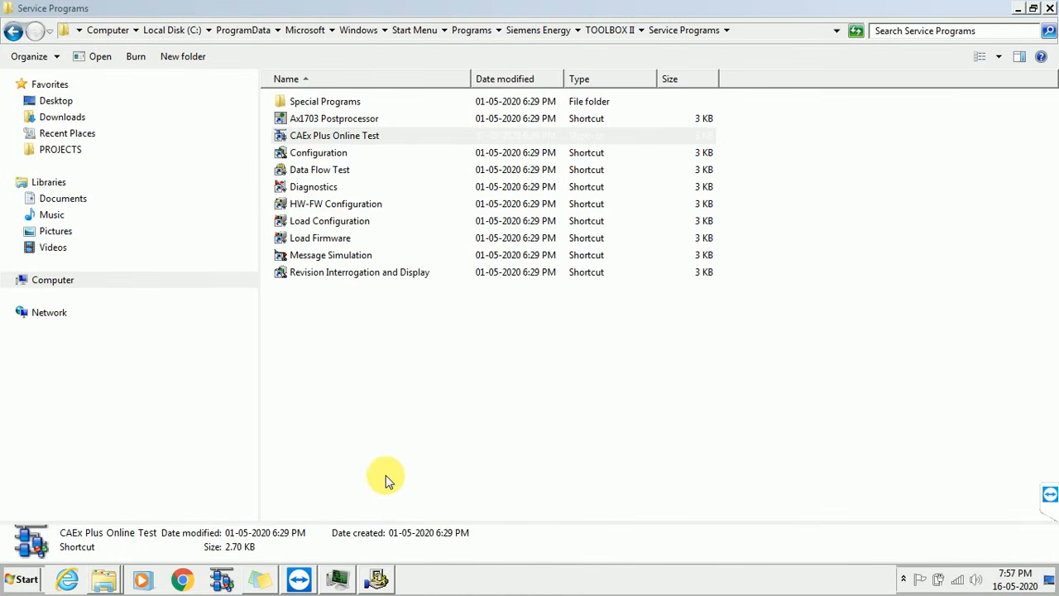
- Try to relaunch CAEx Plus Online Test and OPM from their TOOLBOX II shortcut folders
{"action": "left_click", "coordinate": [335, 136]}
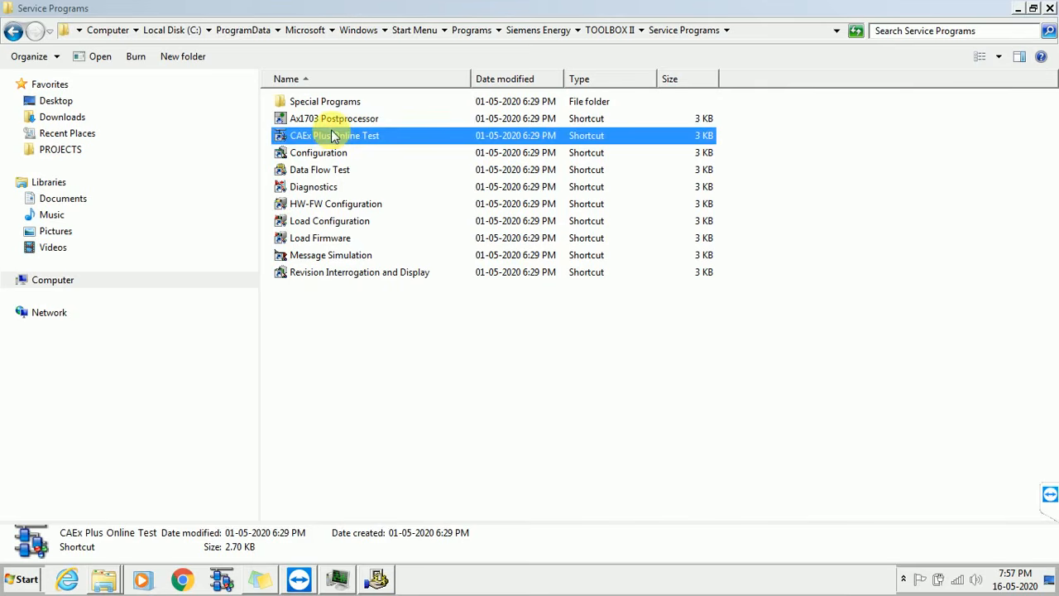
{"action": "double_click", "coordinate": [333, 137]}
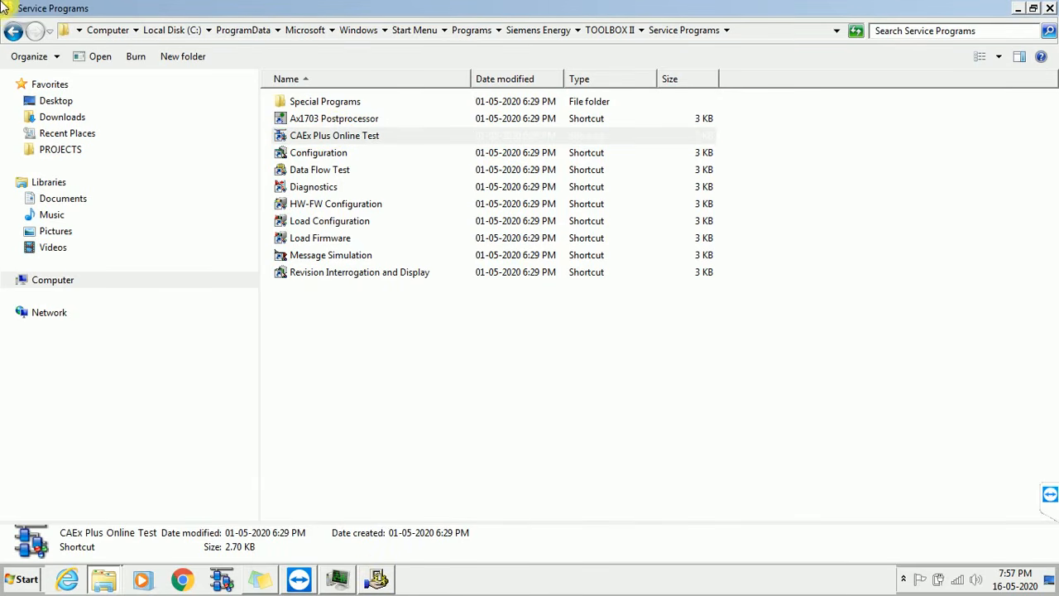
{"action": "left_click", "coordinate": [15, 32]}
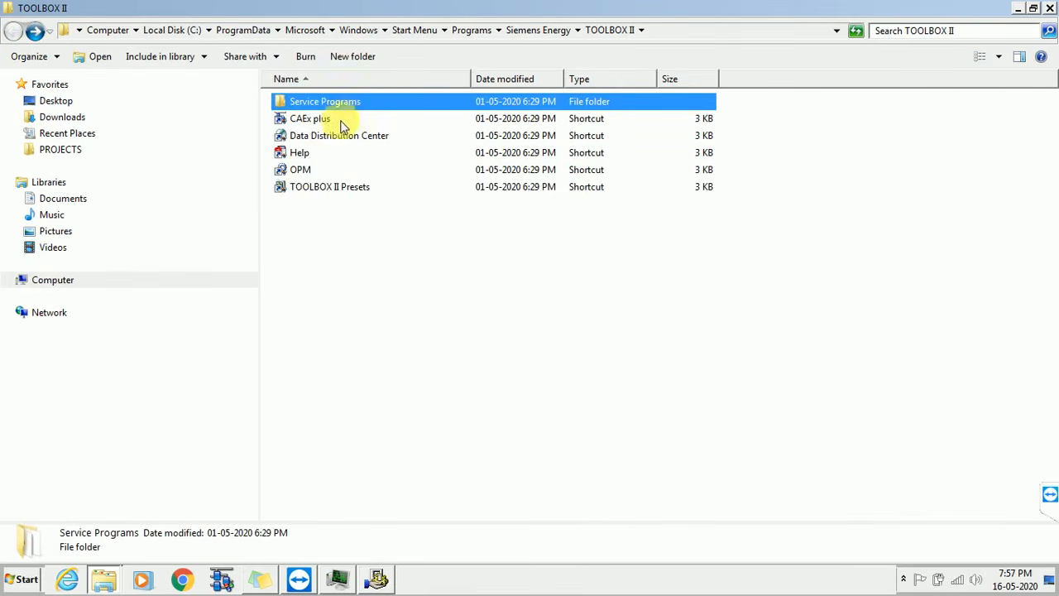
{"action": "left_click", "coordinate": [305, 174]}
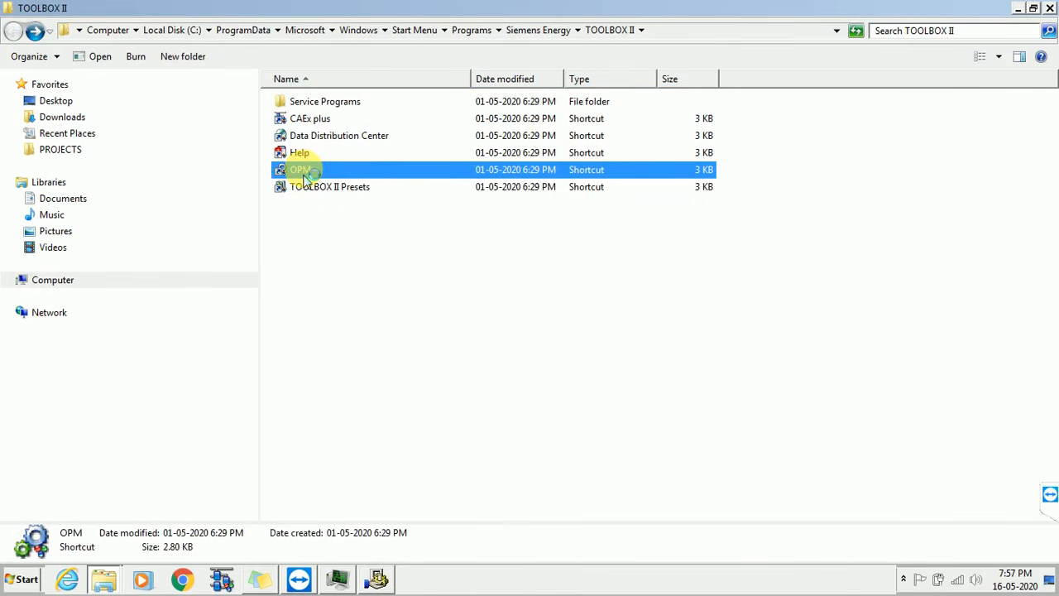
{"action": "double_click", "coordinate": [305, 174]}
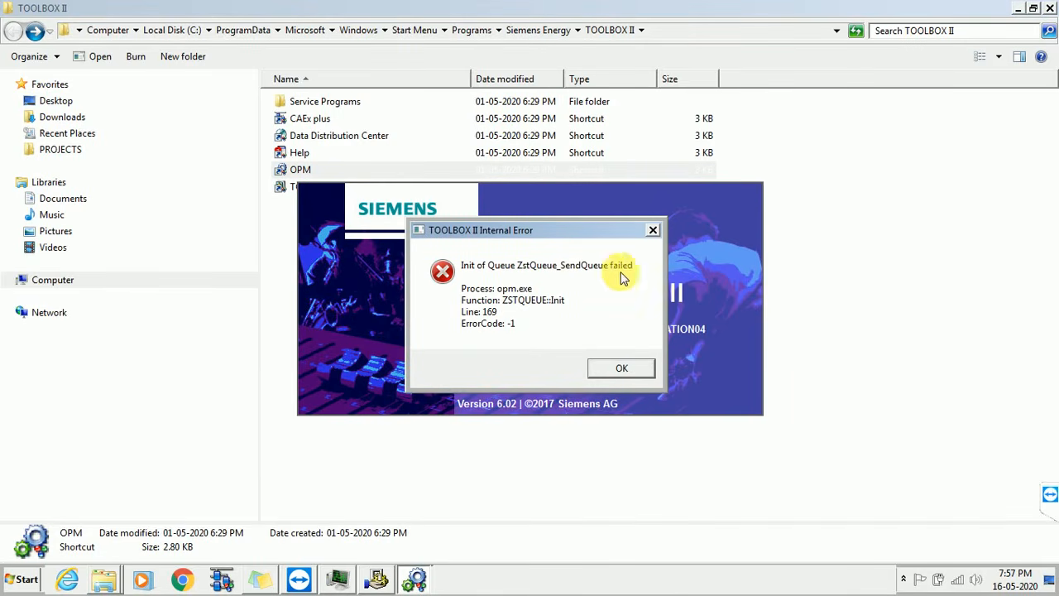
{"action": "left_click", "coordinate": [616, 370]}
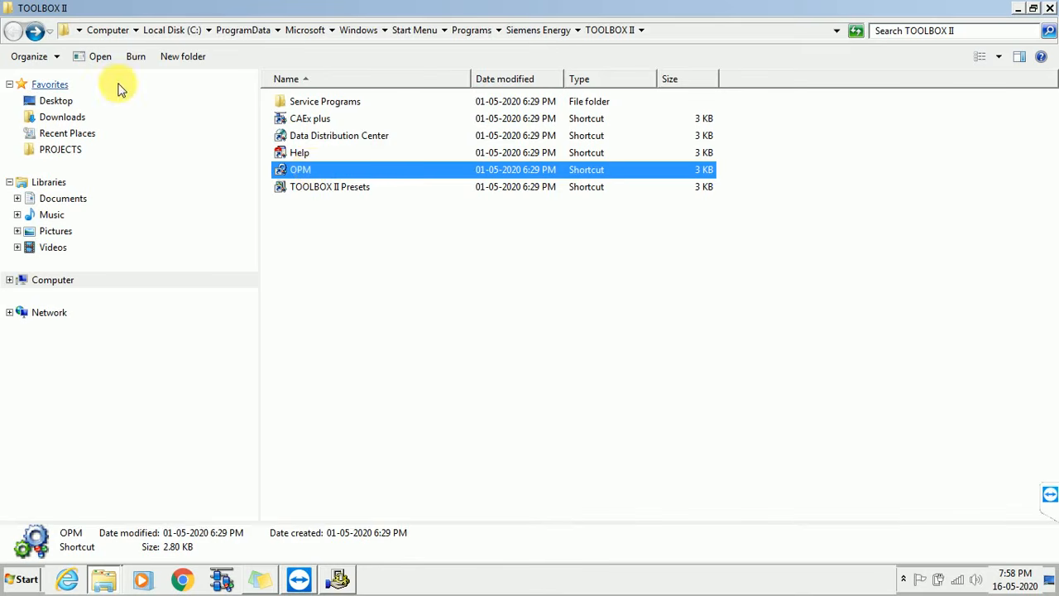
- Close the TOOLBOX II folder window and refresh the desktop
{"action": "left_click", "coordinate": [1049, 7]}
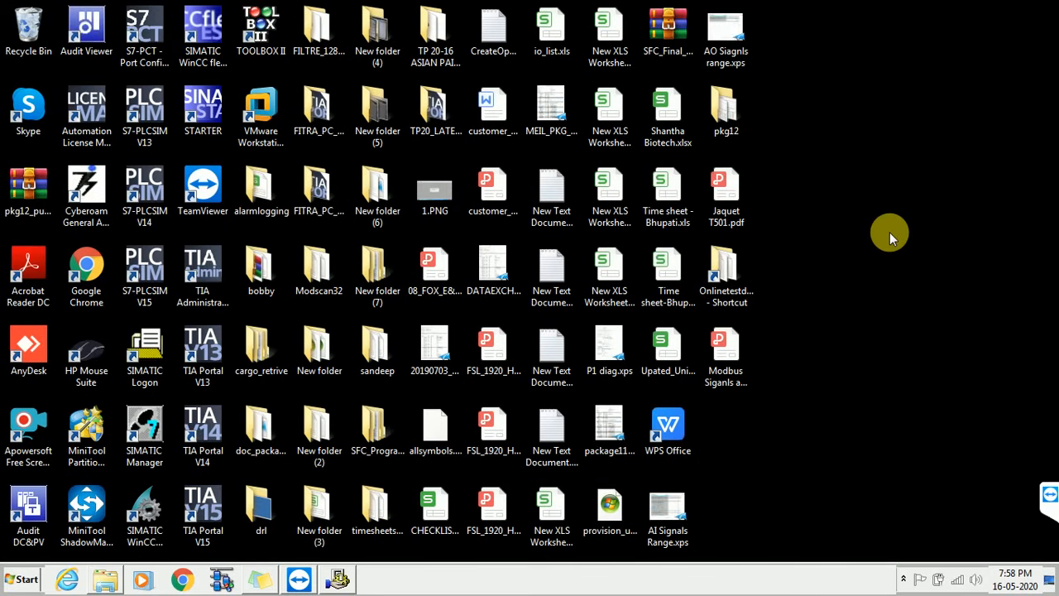
{"action": "right_click", "coordinate": [891, 238]}
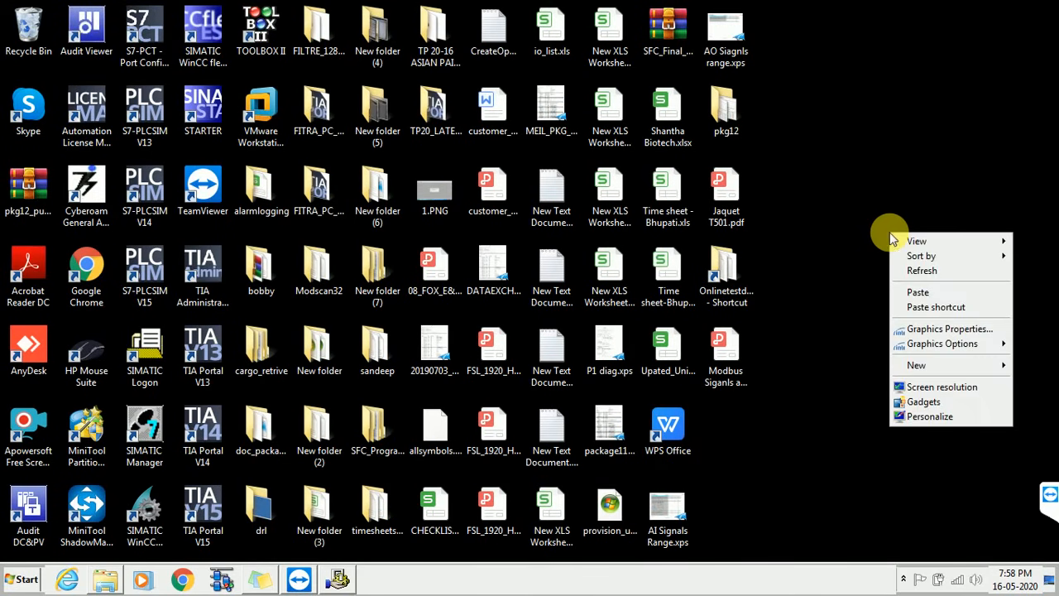
{"action": "left_click", "coordinate": [920, 273]}
{"action": "right_click", "coordinate": [847, 241]}
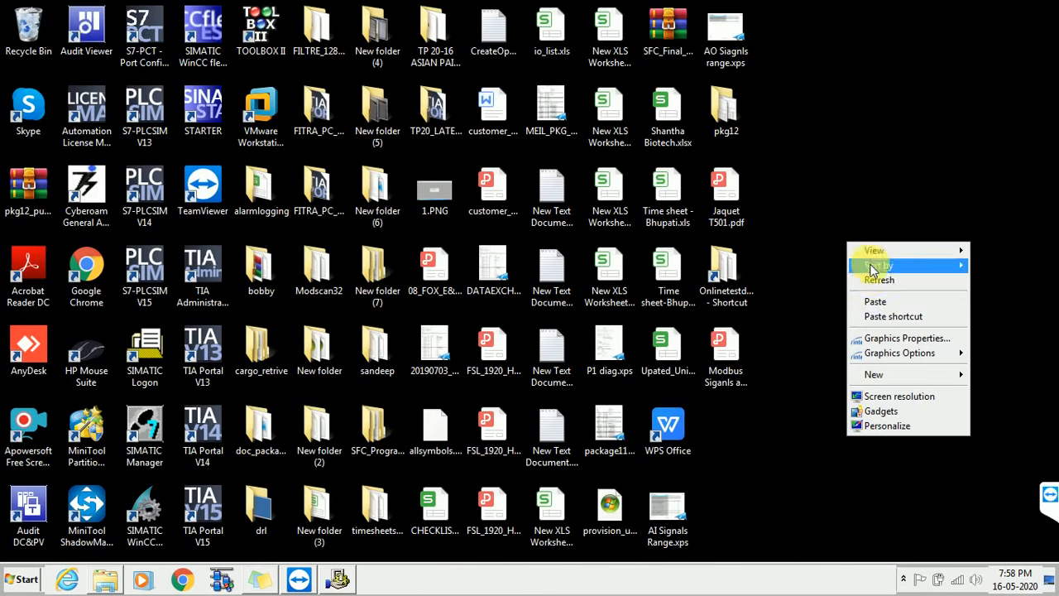
{"action": "left_click", "coordinate": [870, 280]}
{"action": "right_click", "coordinate": [870, 281]}
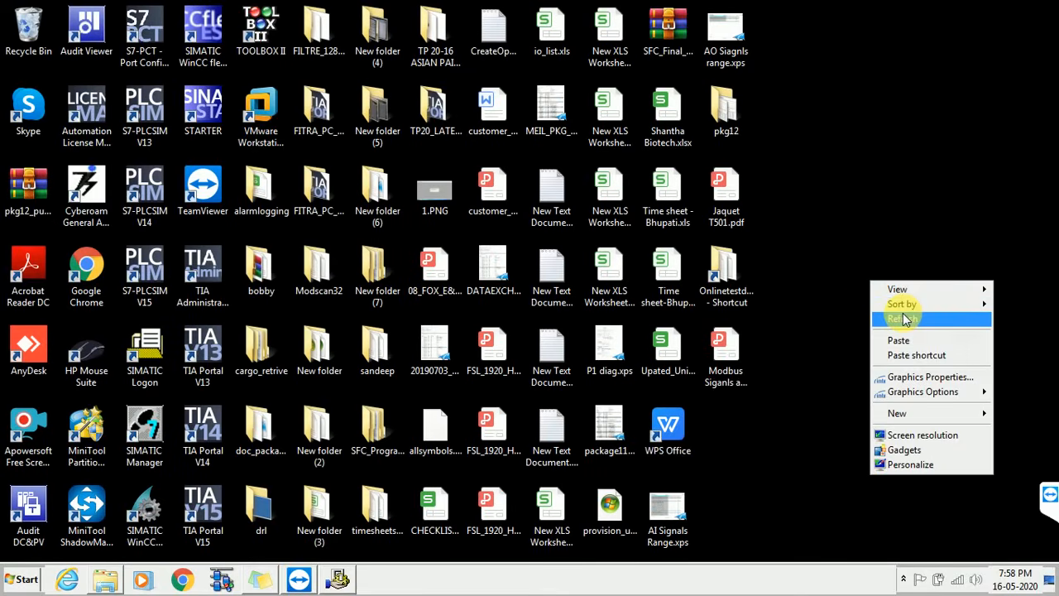
{"action": "left_click", "coordinate": [905, 320]}
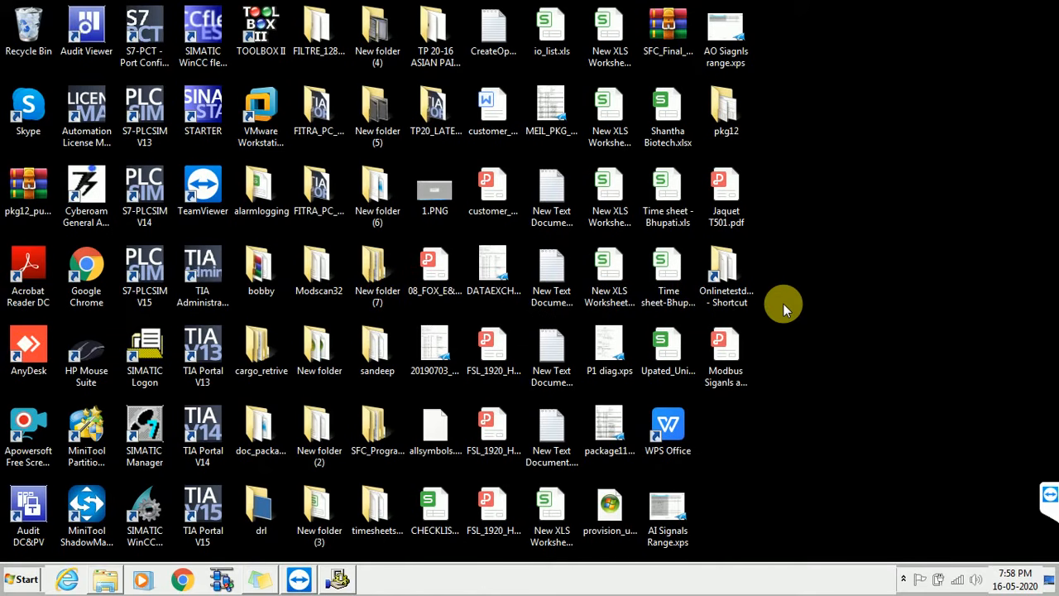
- Open the TOOLBOX II folder from the desktop and launch OPM
{"action": "double_click", "coordinate": [259, 27]}
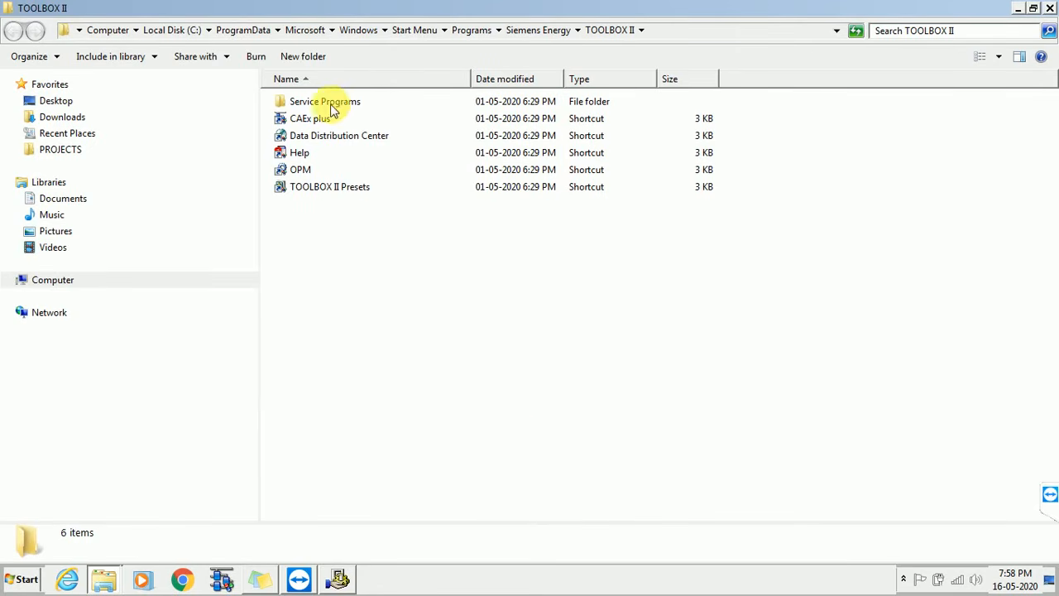
{"action": "left_click", "coordinate": [298, 171]}
{"action": "double_click", "coordinate": [298, 173]}
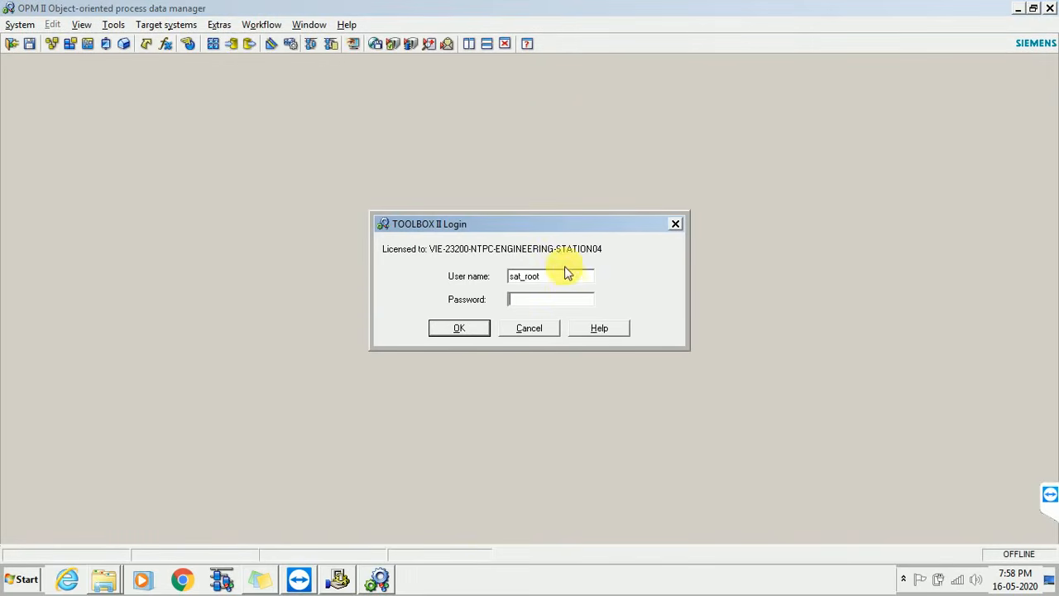
- Enter the account password for the preset user and log in to TOOLBOX II
{"action": "key", "text": "shift+Tab"}
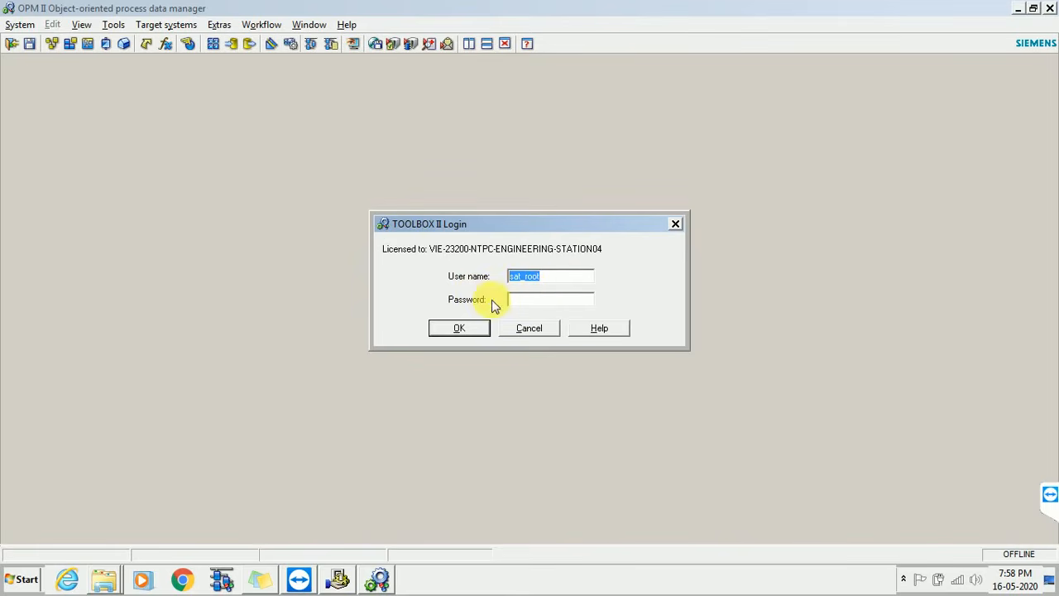
{"action": "left_click", "coordinate": [525, 301]}
{"action": "type", "text": "********"}
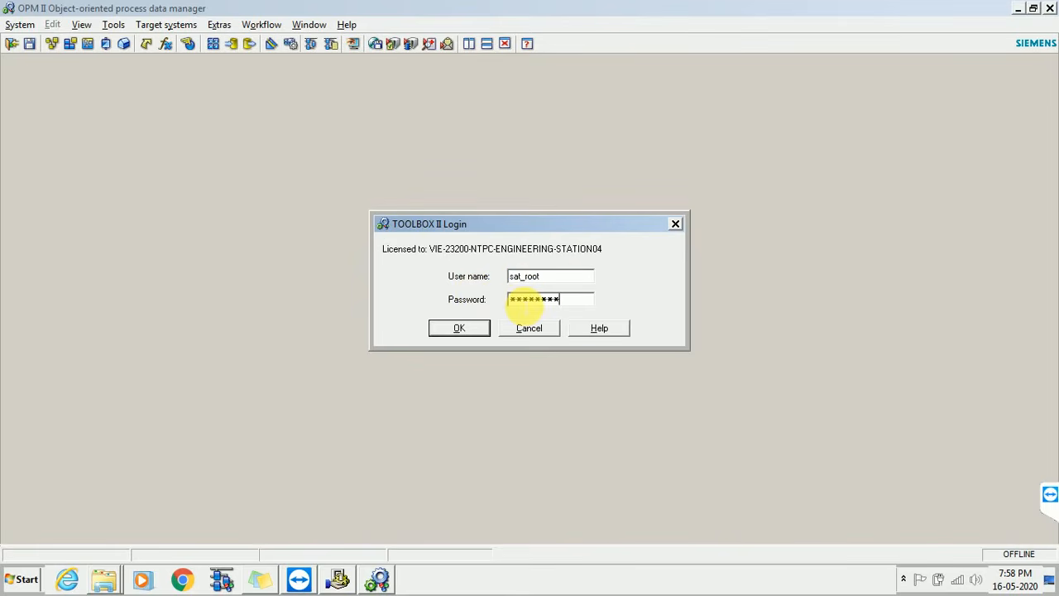
{"action": "left_click", "coordinate": [459, 328]}
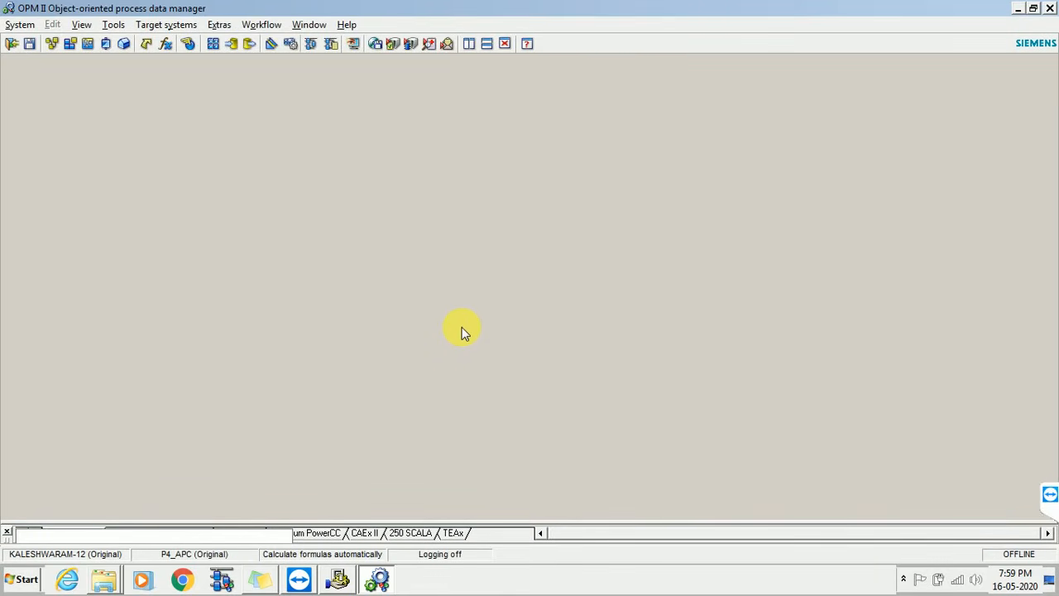
- Preset the working range to P1_APC (Original)
{"action": "left_click", "coordinate": [20, 24]}
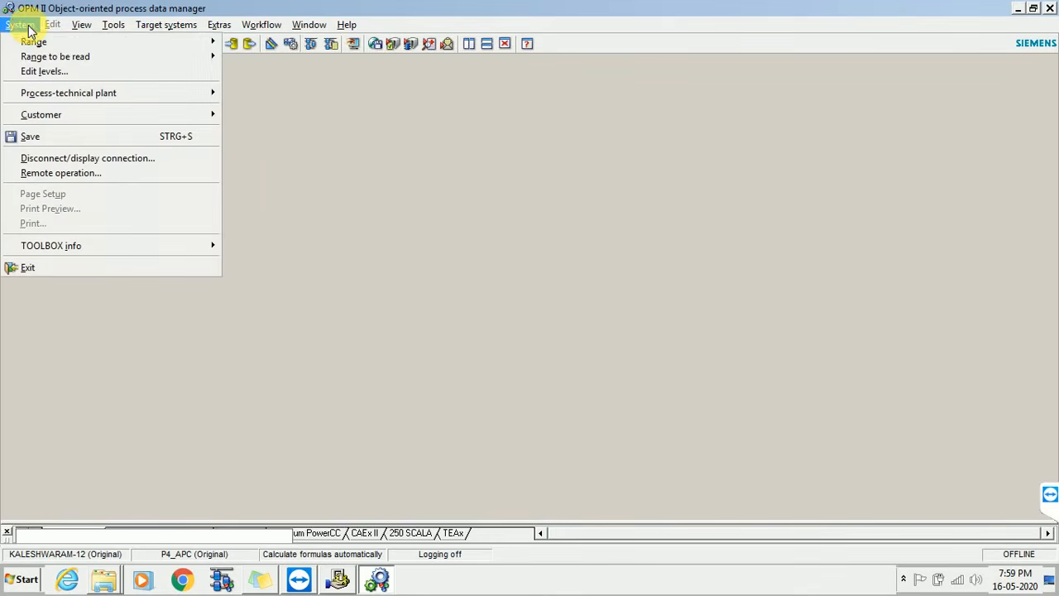
{"action": "mouse_move", "coordinate": [33, 42]}
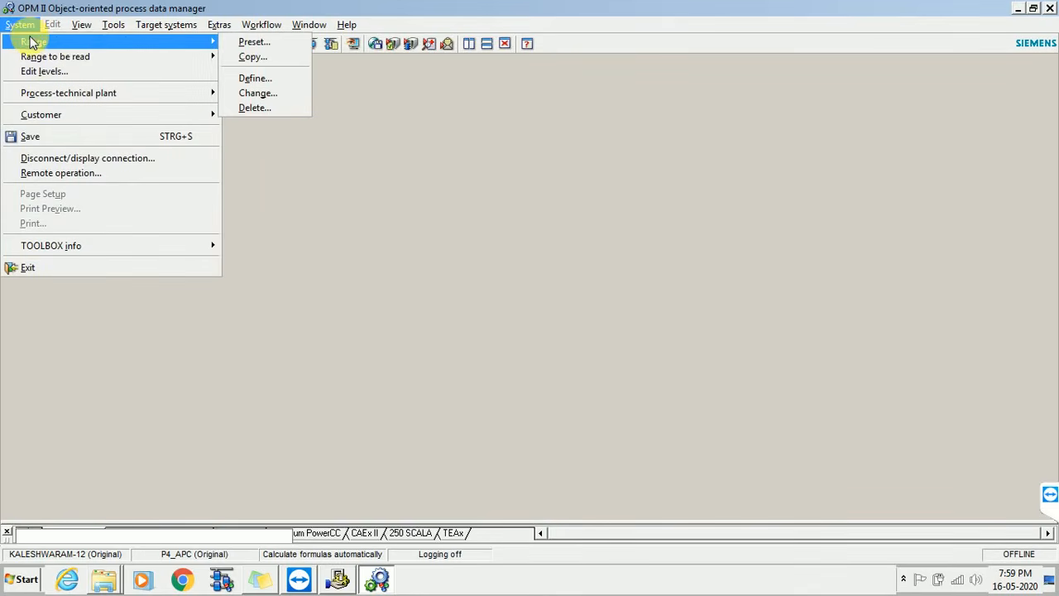
{"action": "left_click", "coordinate": [253, 43]}
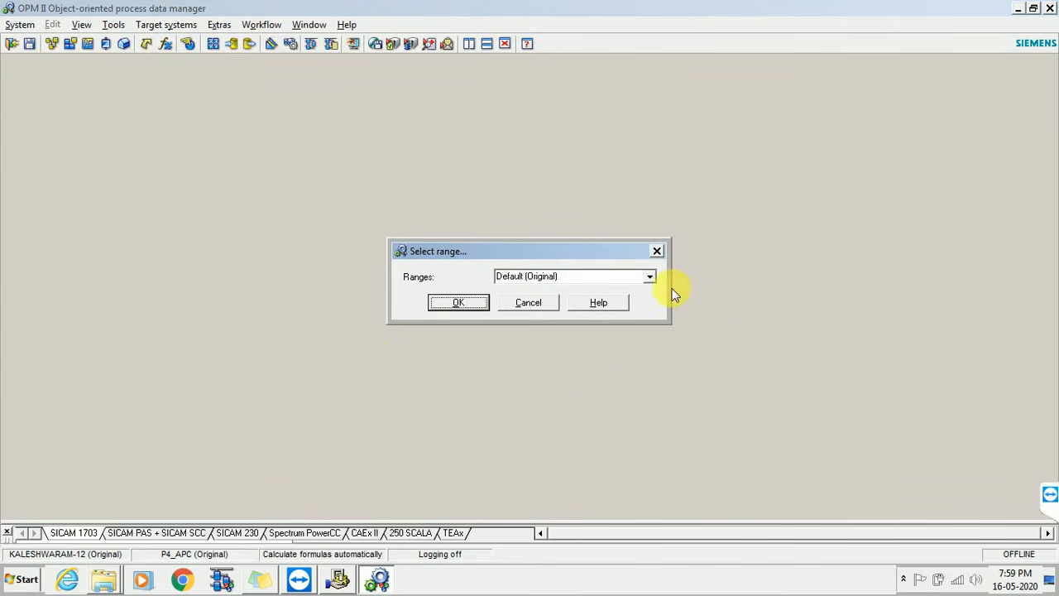
{"action": "left_click", "coordinate": [650, 277]}
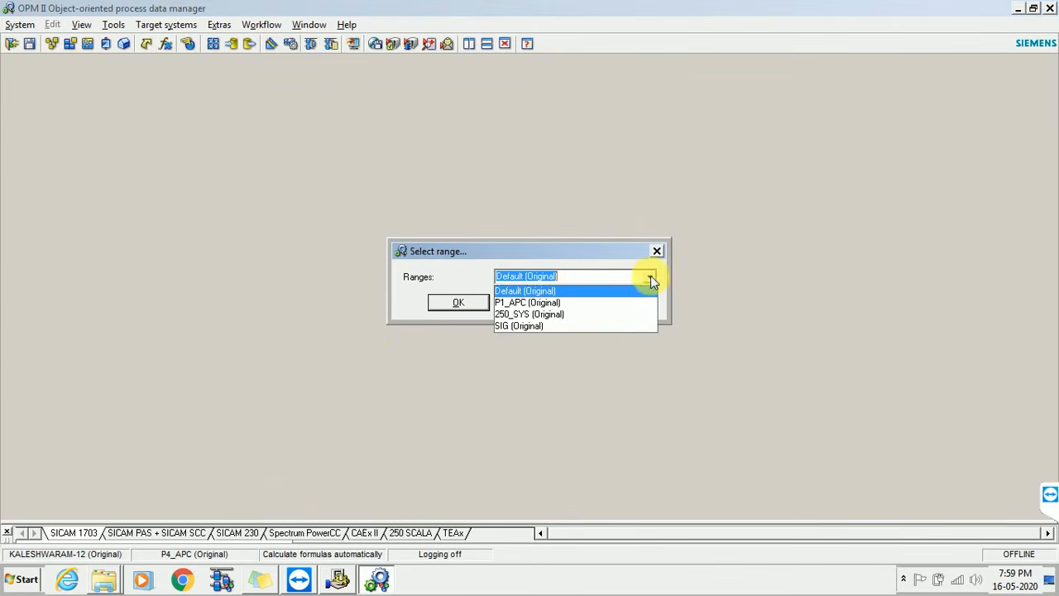
{"action": "left_click", "coordinate": [579, 303]}
{"action": "left_click", "coordinate": [471, 305]}
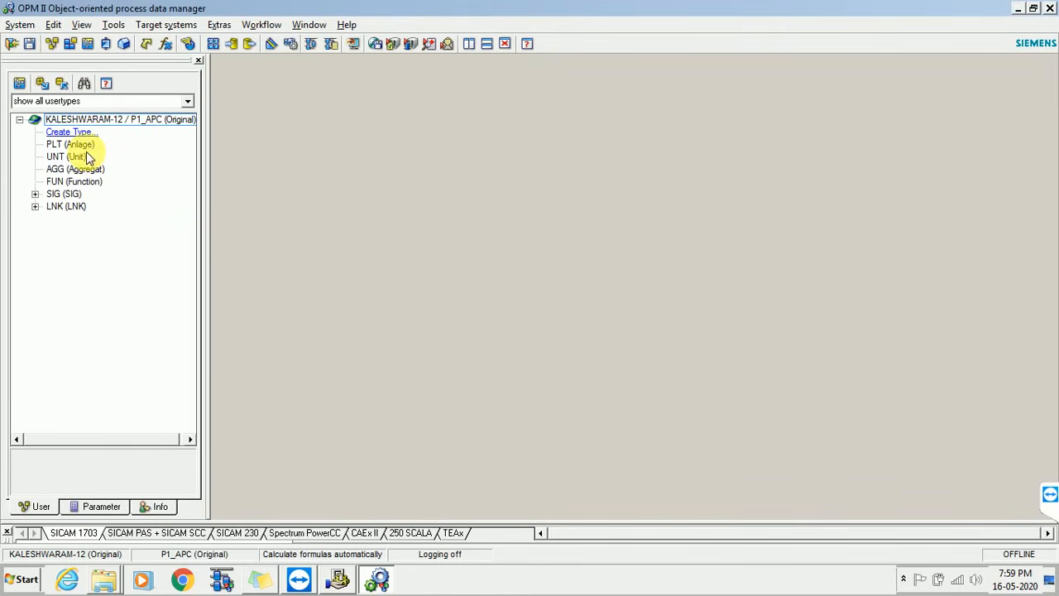
- Open the image editor, examine the images under PLT (Anlage), and close the editor and the user types tree
{"action": "left_click", "coordinate": [21, 121]}
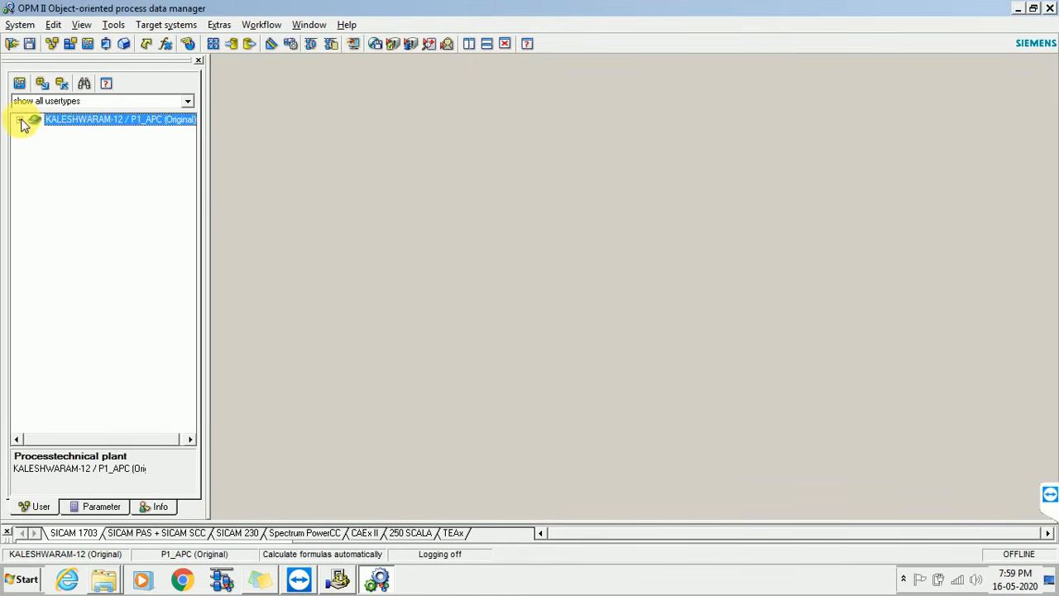
{"action": "left_click", "coordinate": [124, 44]}
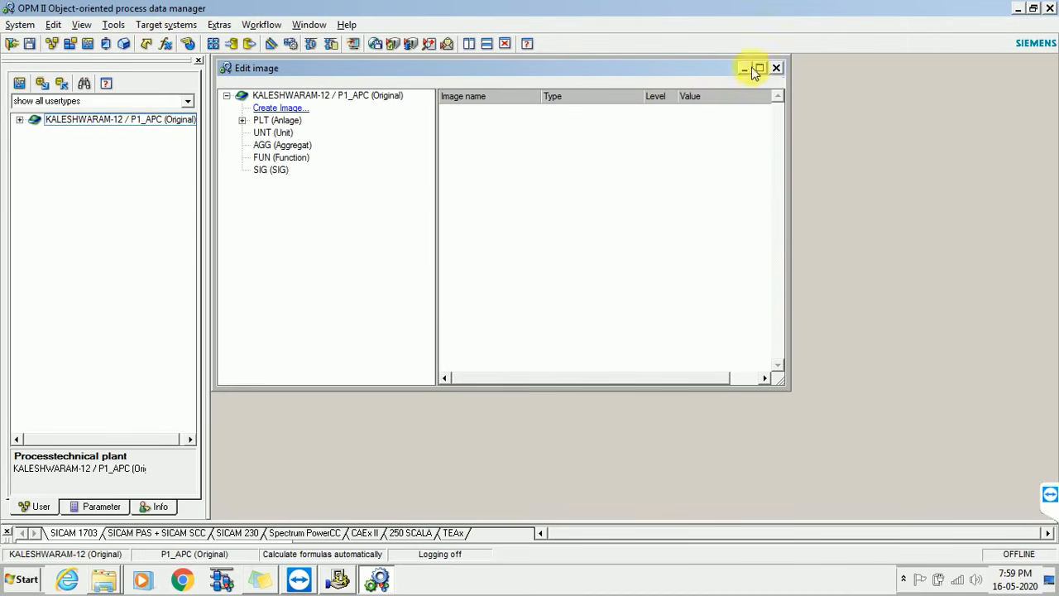
{"action": "left_click", "coordinate": [759, 67]}
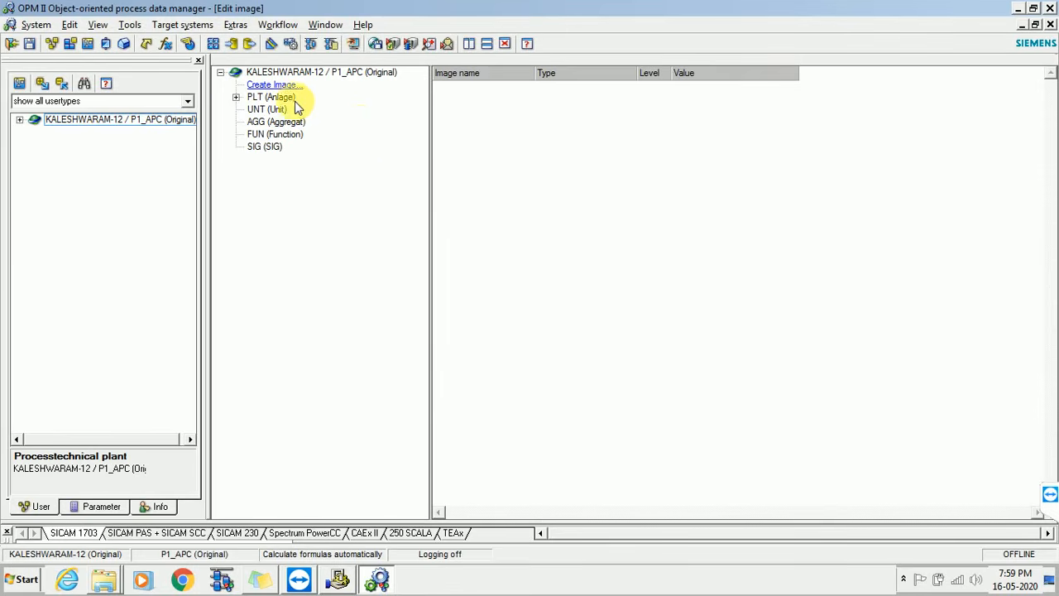
{"action": "left_click", "coordinate": [237, 100]}
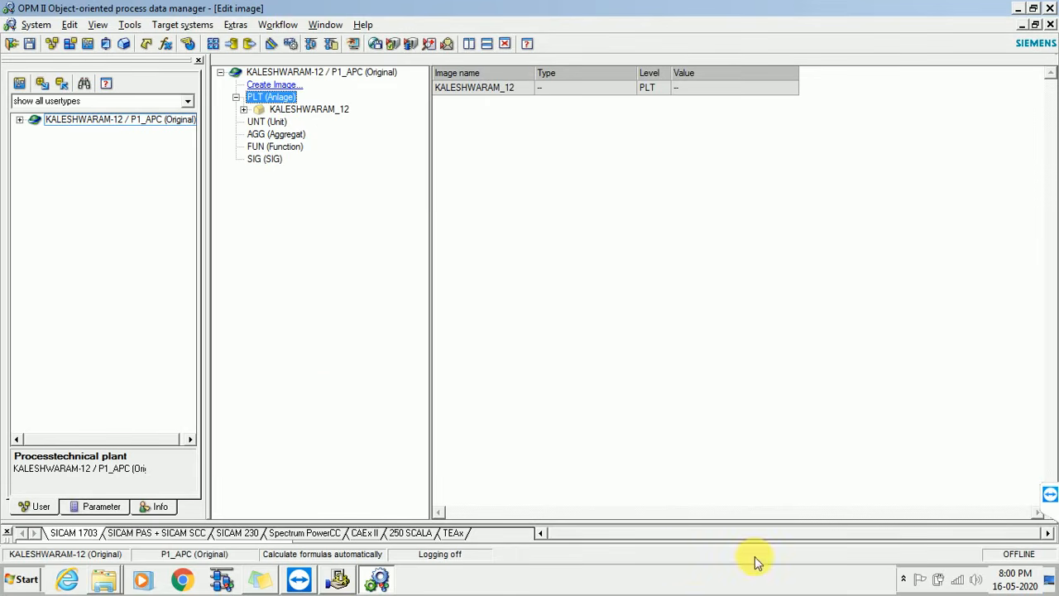
{"action": "left_click", "coordinate": [198, 60]}
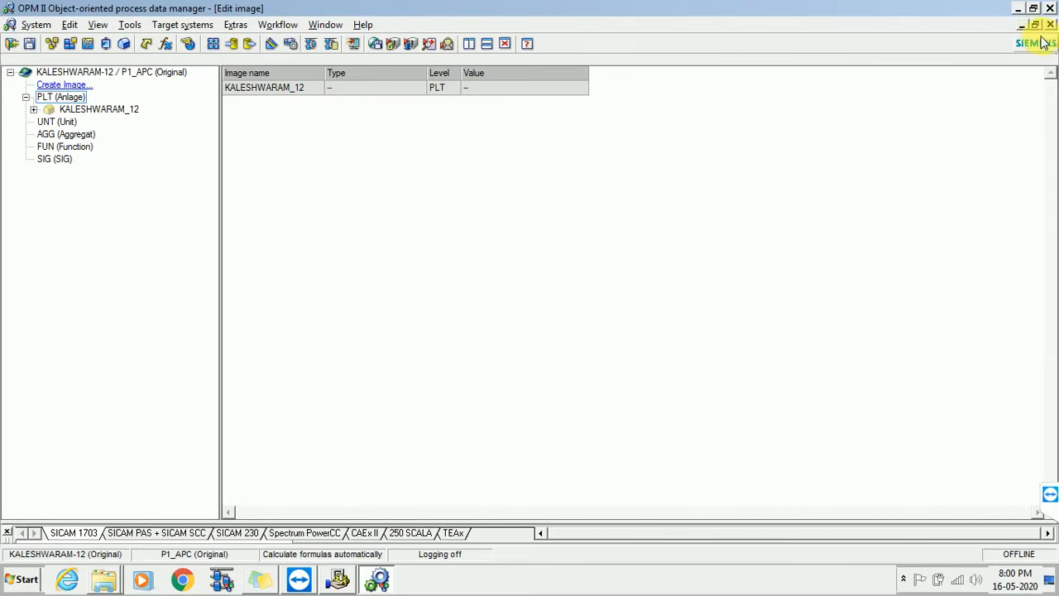
{"action": "left_click", "coordinate": [1050, 25]}
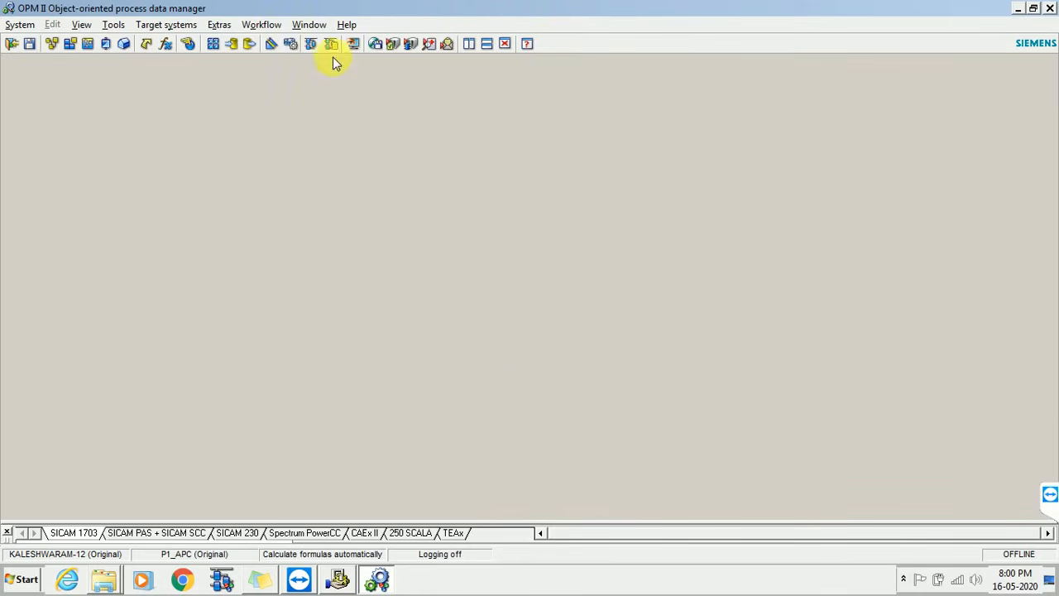
- Replace P4_APC with P1_APC in the SICAM 1703 transformer's selected entries and cancel the transformation
{"action": "left_click", "coordinate": [166, 25]}
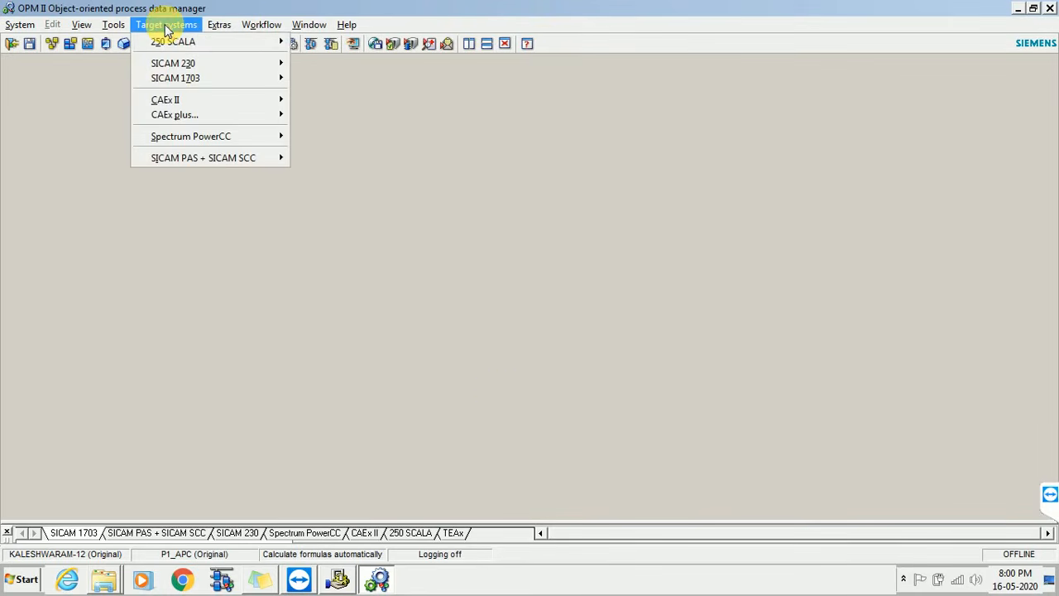
{"action": "mouse_move", "coordinate": [166, 78]}
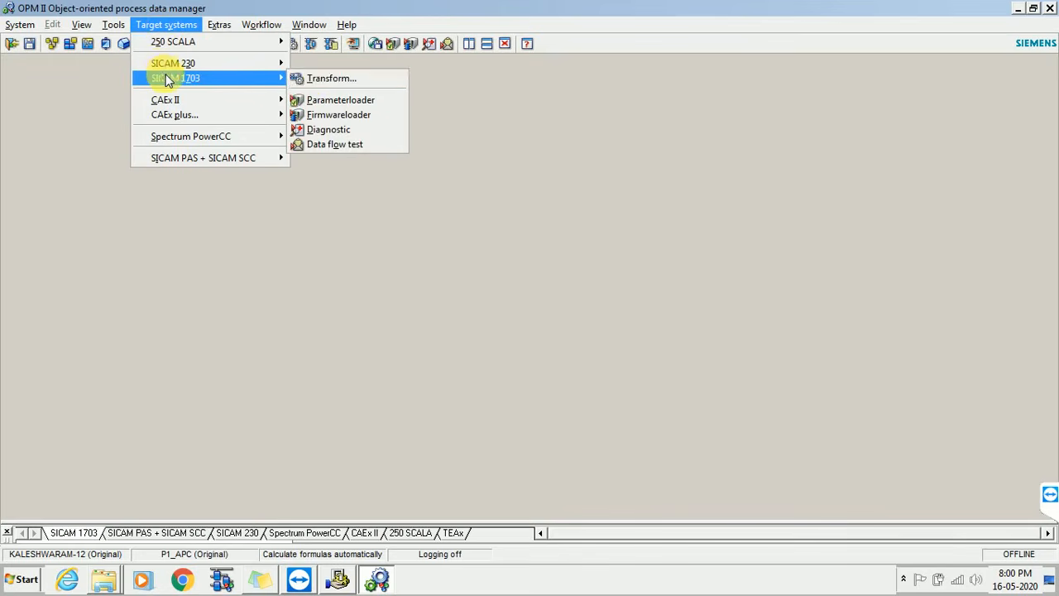
{"action": "left_click", "coordinate": [323, 78]}
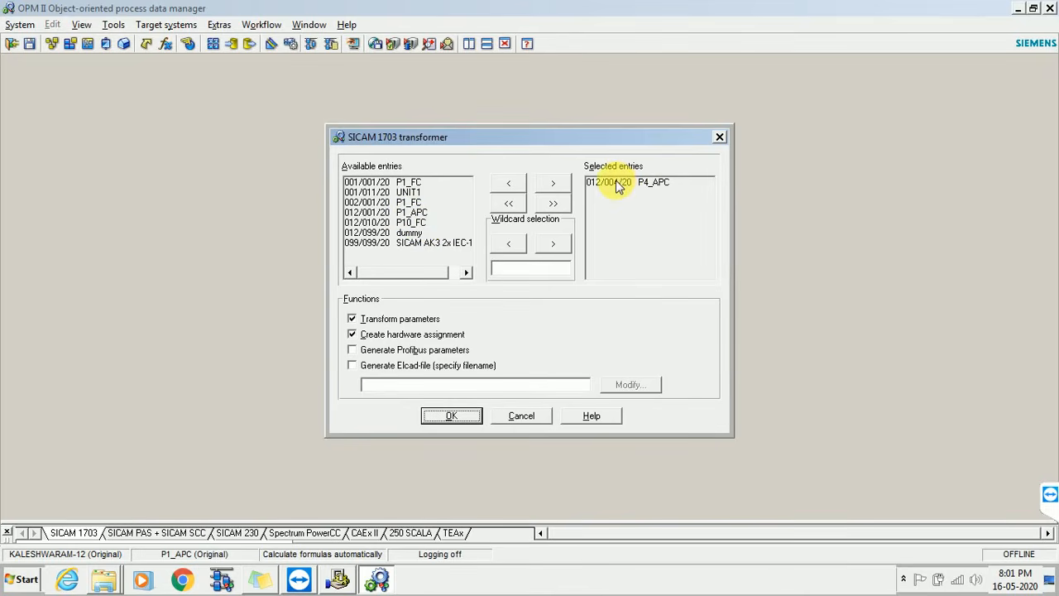
{"action": "left_click", "coordinate": [411, 213]}
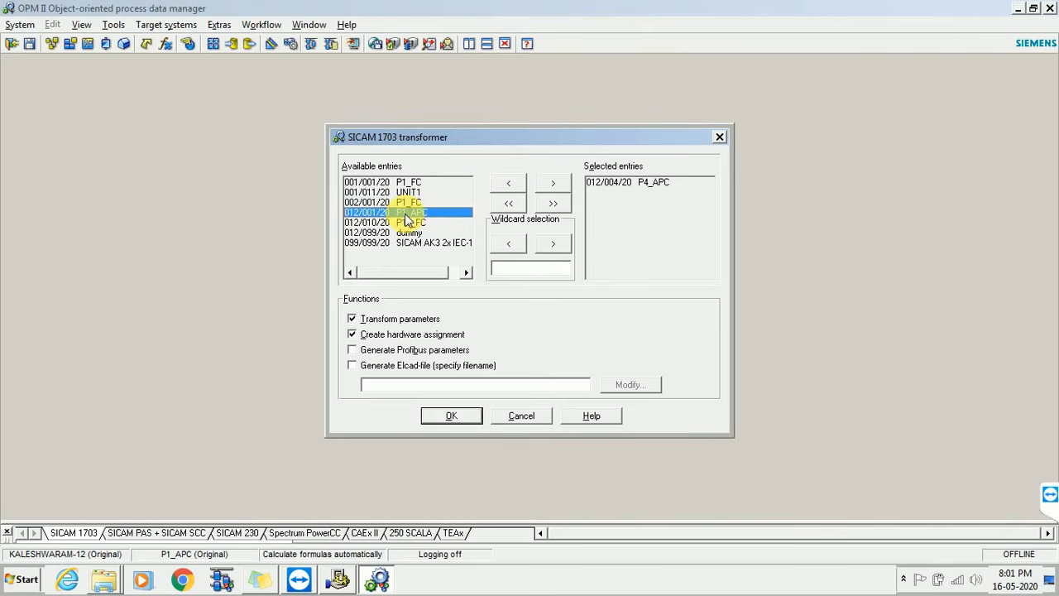
{"action": "left_click", "coordinate": [554, 184]}
{"action": "left_click", "coordinate": [603, 194]}
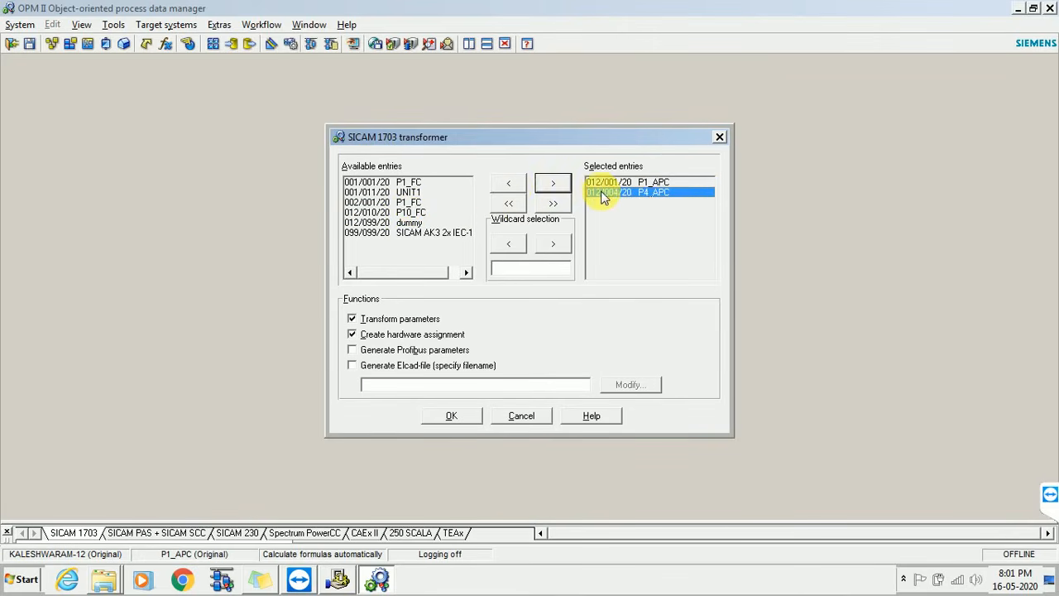
{"action": "left_click", "coordinate": [508, 183]}
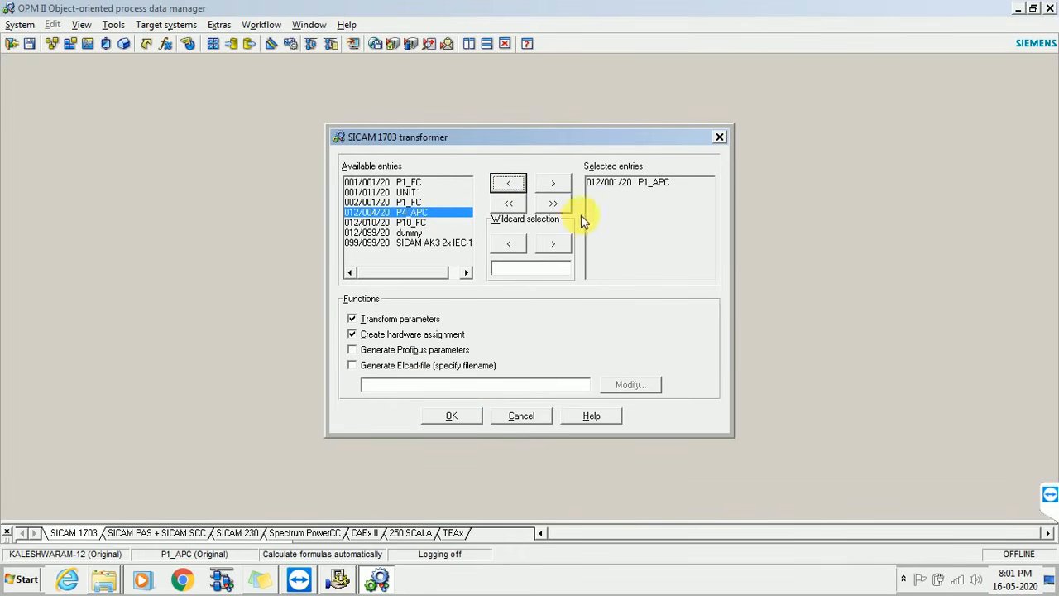
{"action": "left_click", "coordinate": [616, 184]}
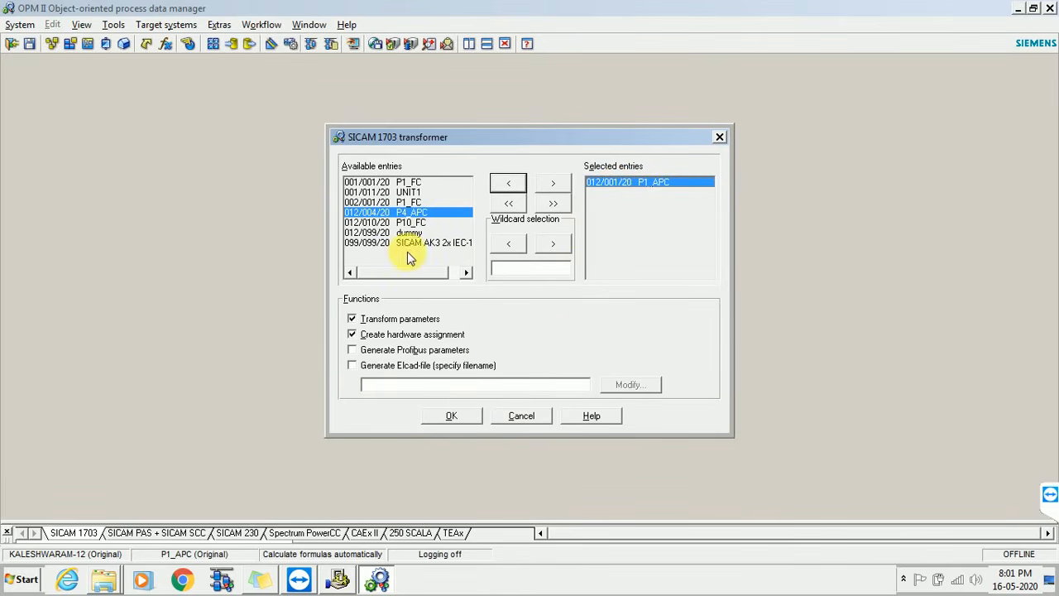
{"action": "left_click", "coordinate": [524, 423]}
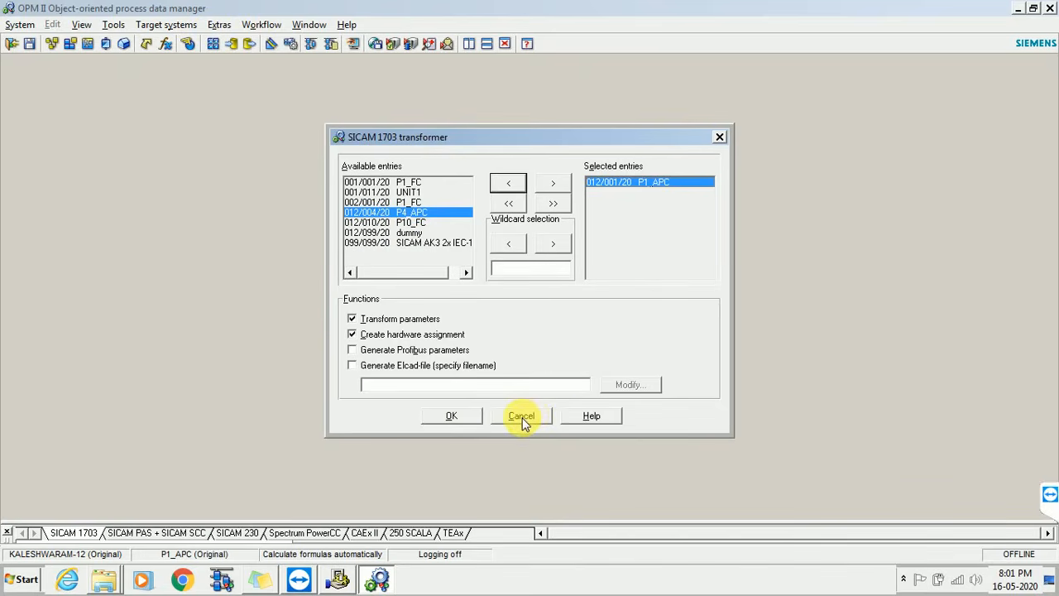
{"action": "left_click", "coordinate": [523, 423]}
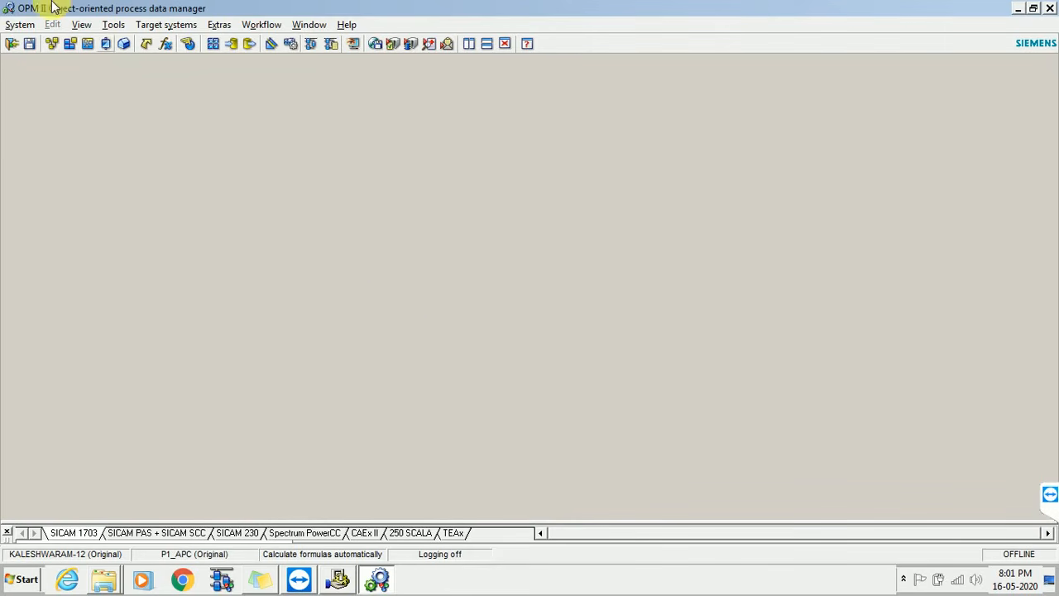
- Generate the CAEx plus signal list for the preset range and the code for P1_APC, and close the status window
{"action": "left_click", "coordinate": [159, 25]}
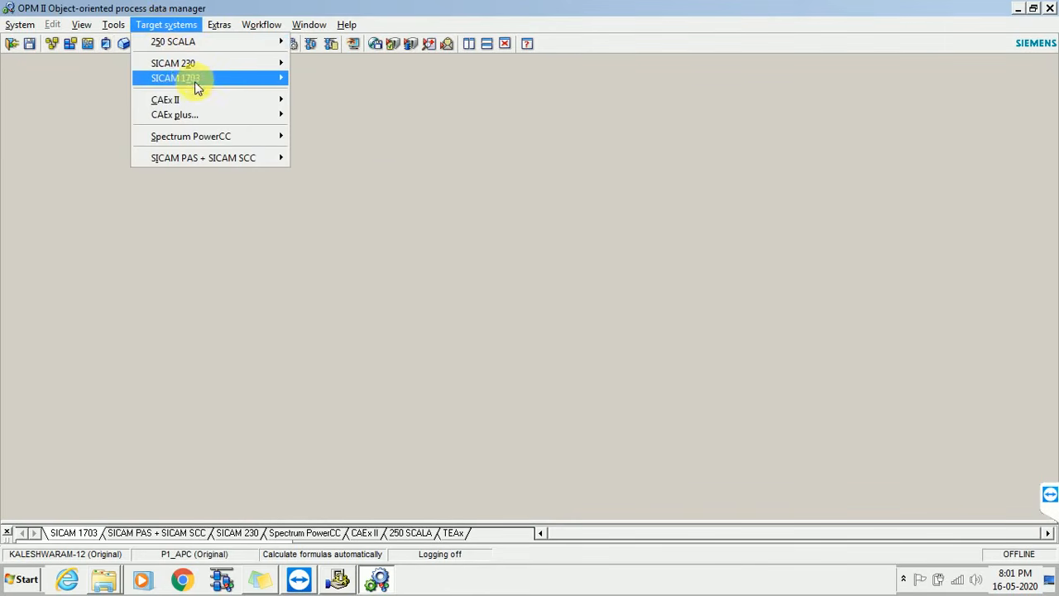
{"action": "mouse_move", "coordinate": [195, 103]}
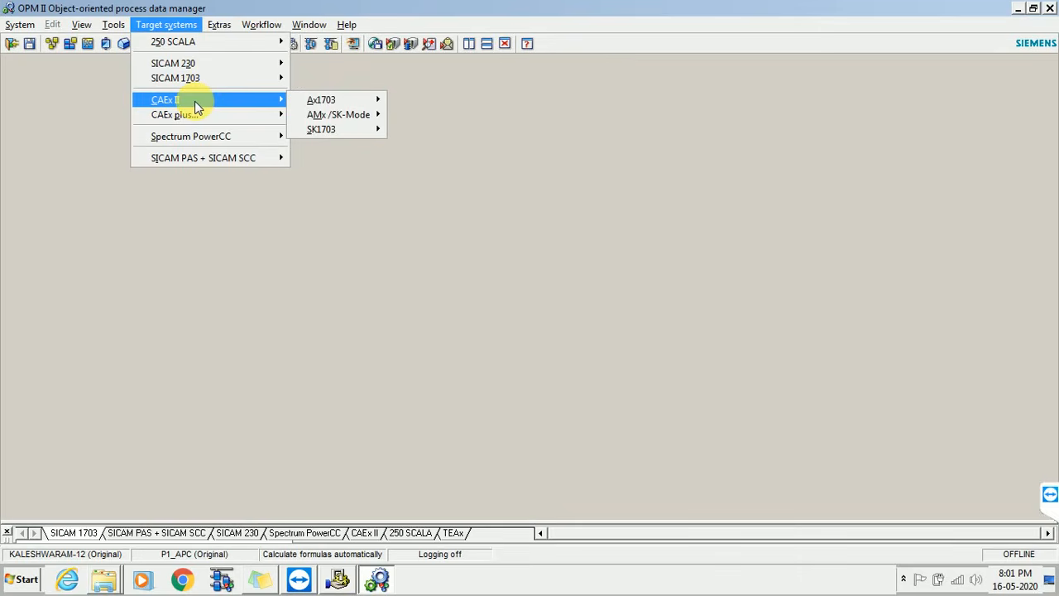
{"action": "mouse_move", "coordinate": [225, 136]}
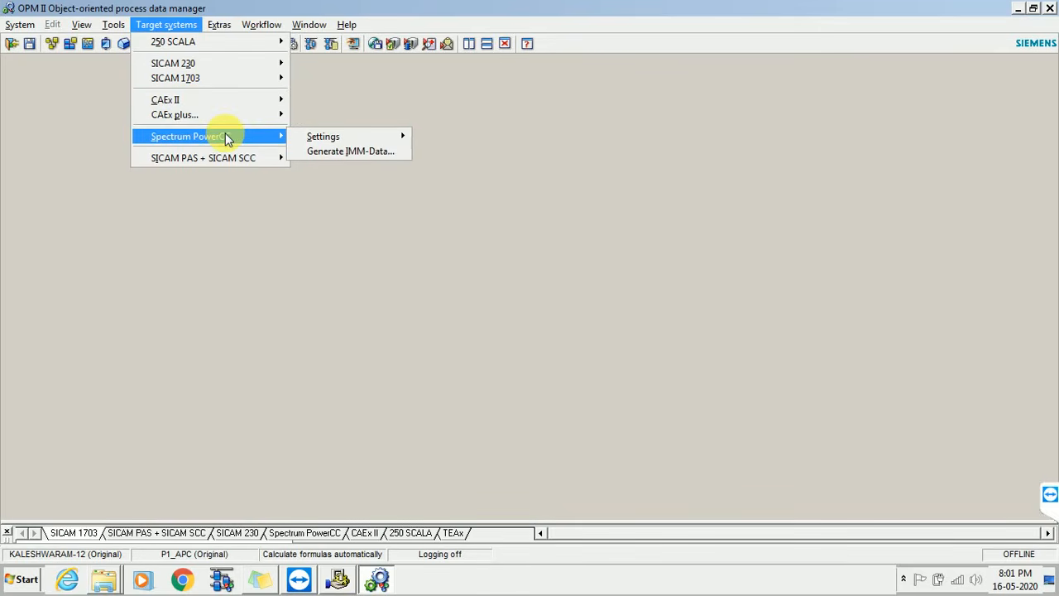
{"action": "mouse_move", "coordinate": [256, 124]}
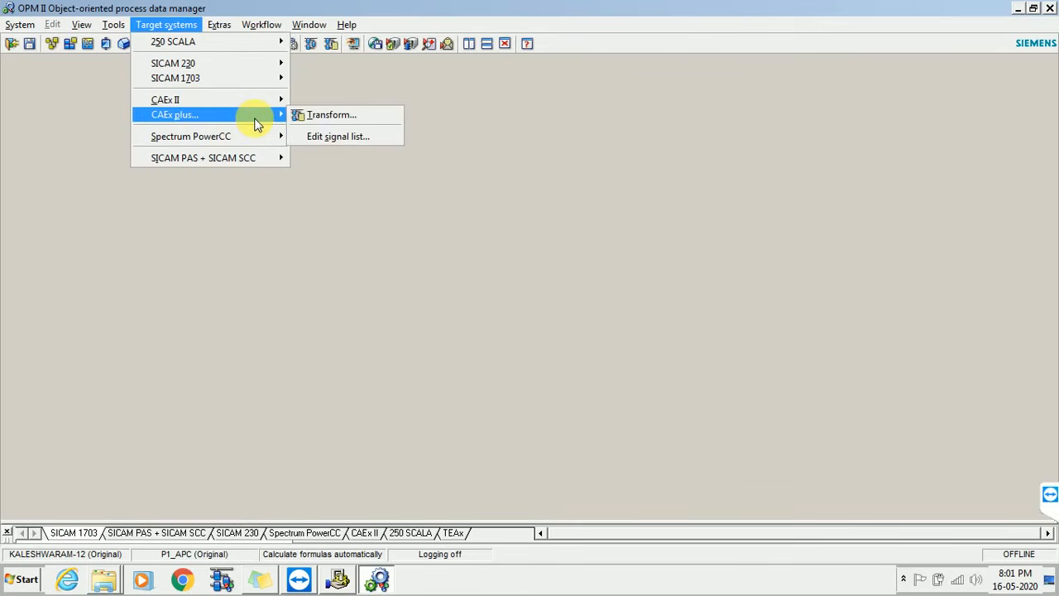
{"action": "left_click", "coordinate": [331, 116]}
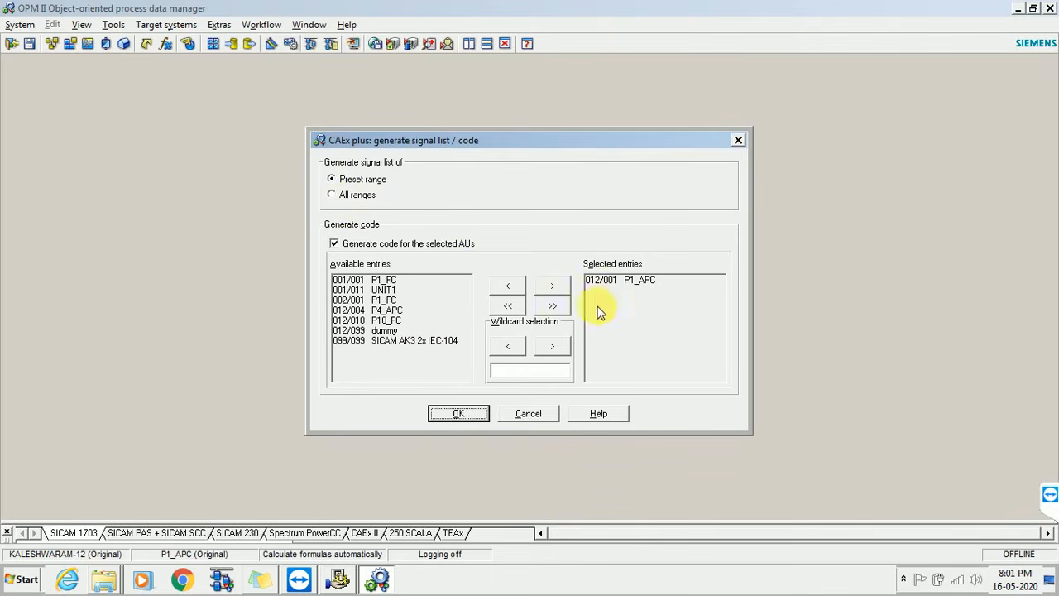
{"action": "left_click", "coordinate": [460, 414]}
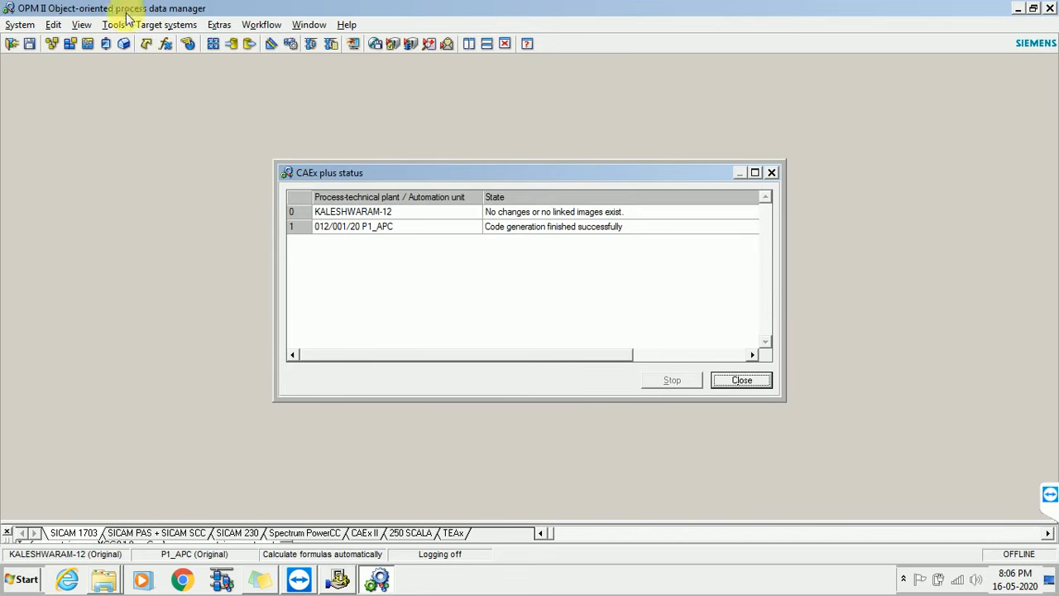
{"action": "left_click", "coordinate": [741, 381]}
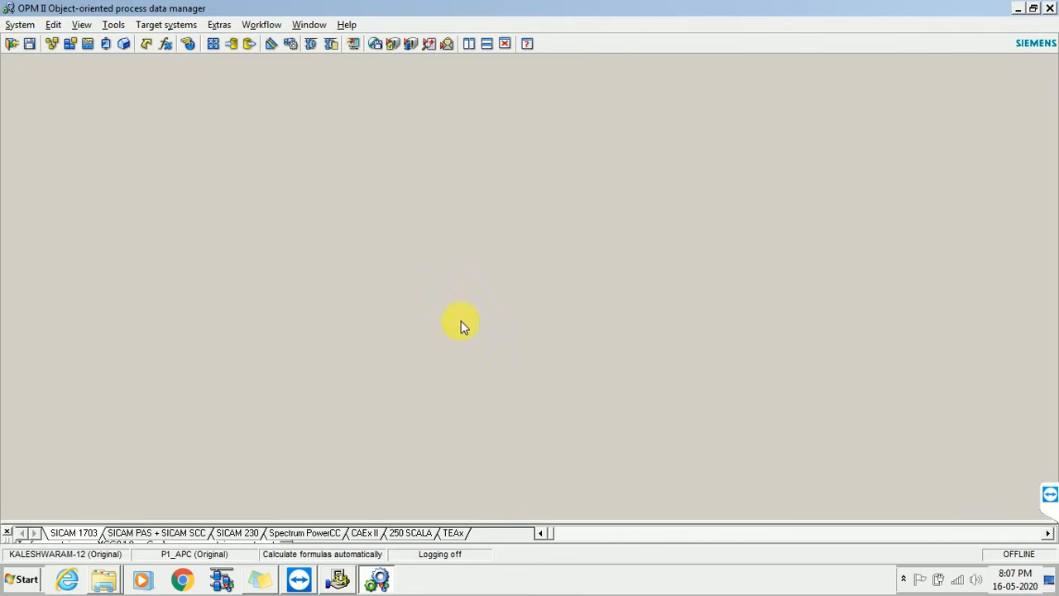
- Open P1_APC (region 12, component 1) in the PSR II Parameter Loader and select all its system elements
{"action": "left_click", "coordinate": [391, 48]}
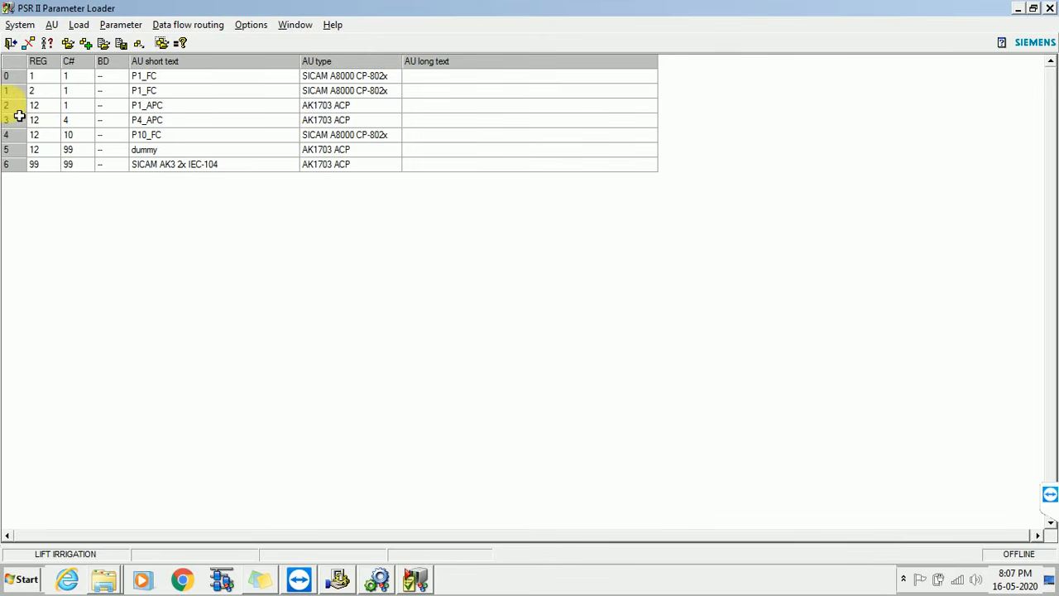
{"action": "double_click", "coordinate": [24, 113]}
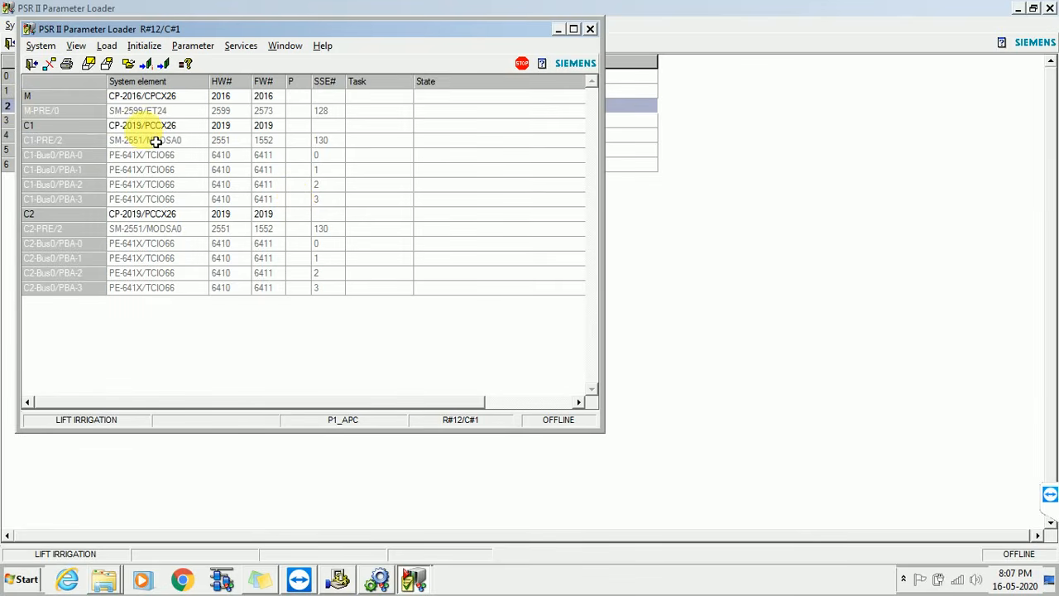
{"action": "left_click", "coordinate": [72, 98]}
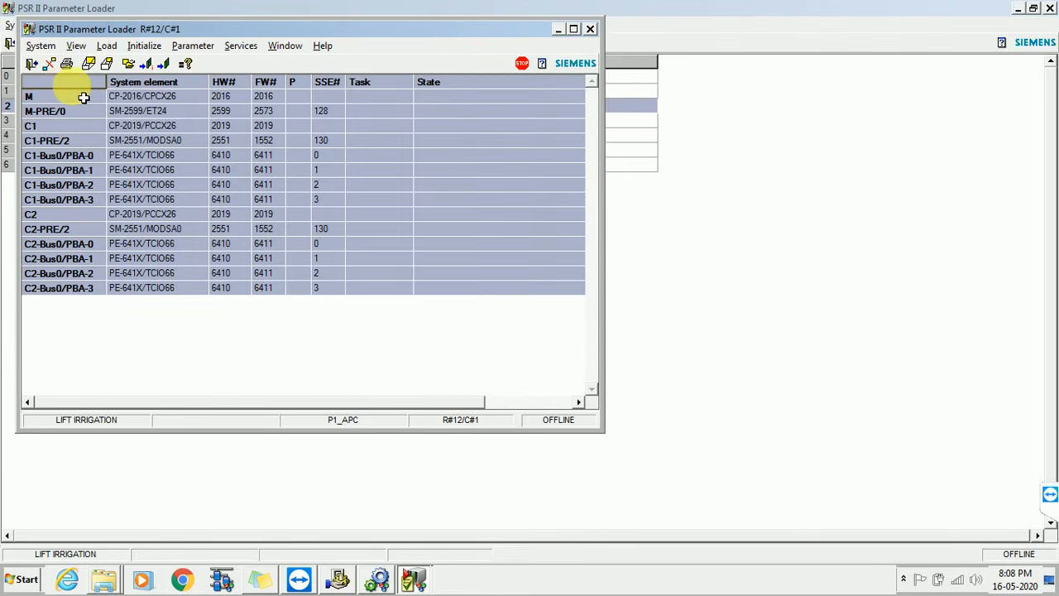
- Try to load the parameters into P1_APC's selected system elements, declining to load the non-reloadable C1 parameters
{"action": "left_click", "coordinate": [149, 46]}
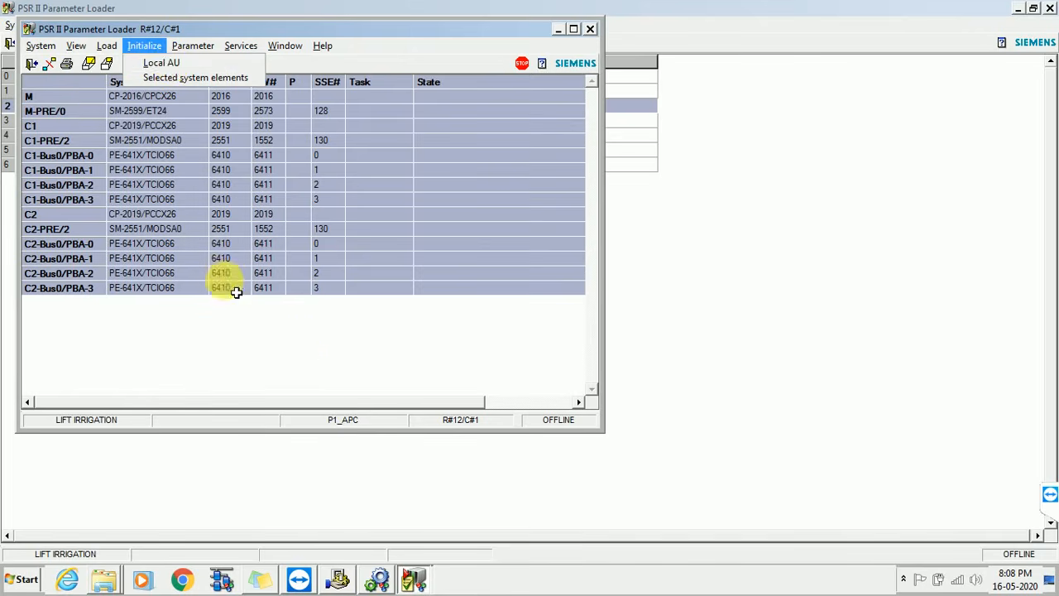
{"action": "left_click", "coordinate": [301, 346]}
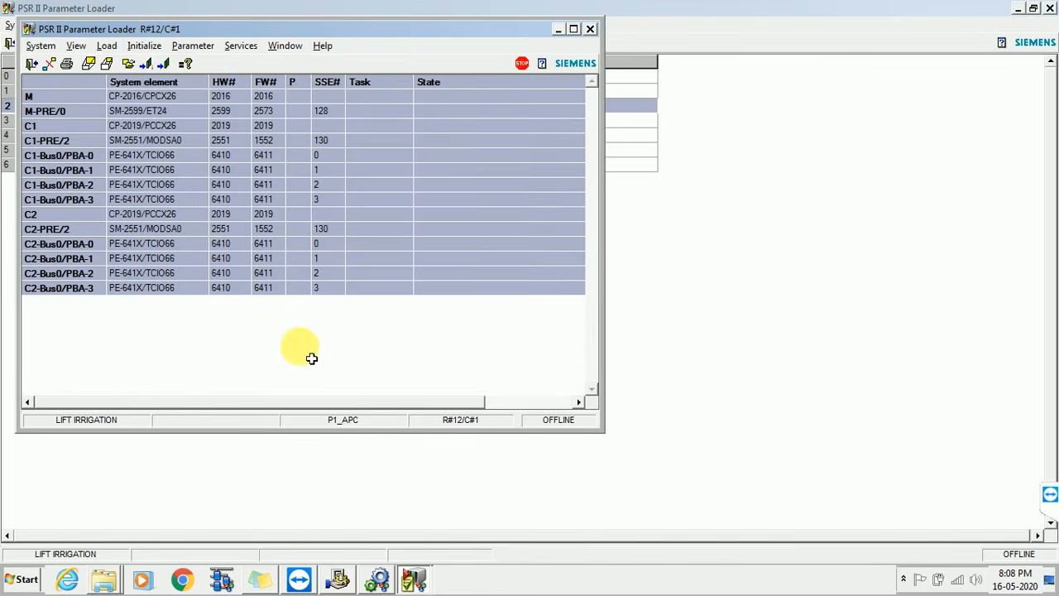
{"action": "left_click", "coordinate": [148, 65]}
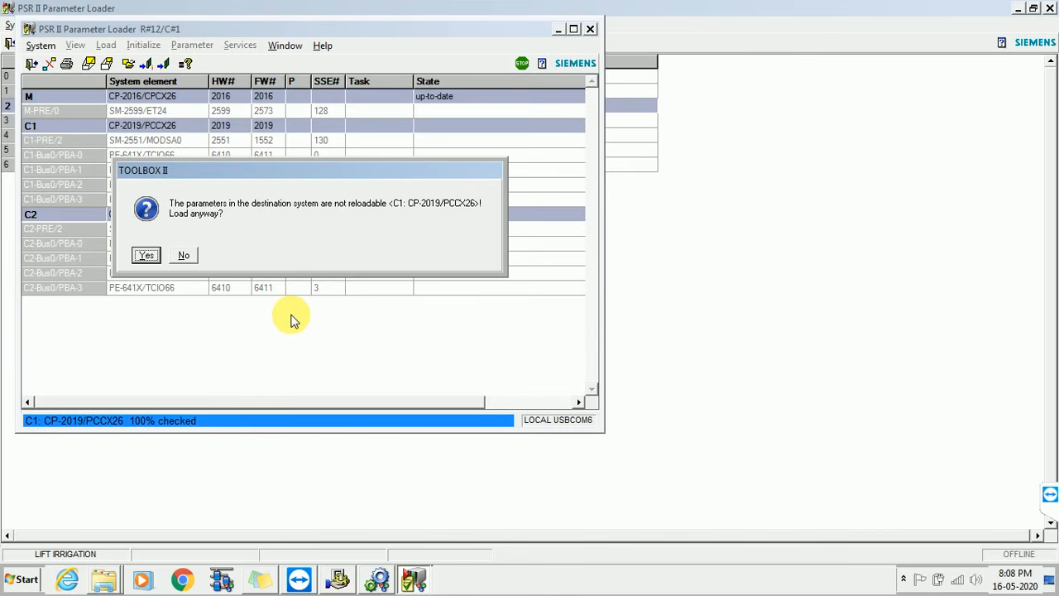
{"action": "left_click", "coordinate": [184, 255]}
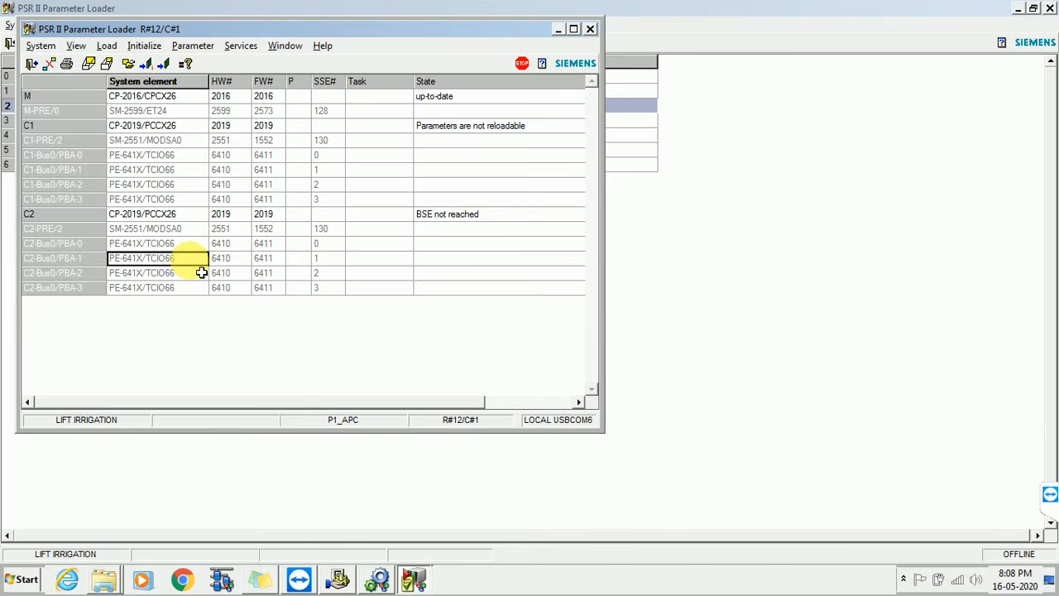
- Initialize the local AU for P1_APC with all system elements selected, and exit the Parameter Loader
{"action": "left_click", "coordinate": [97, 96]}
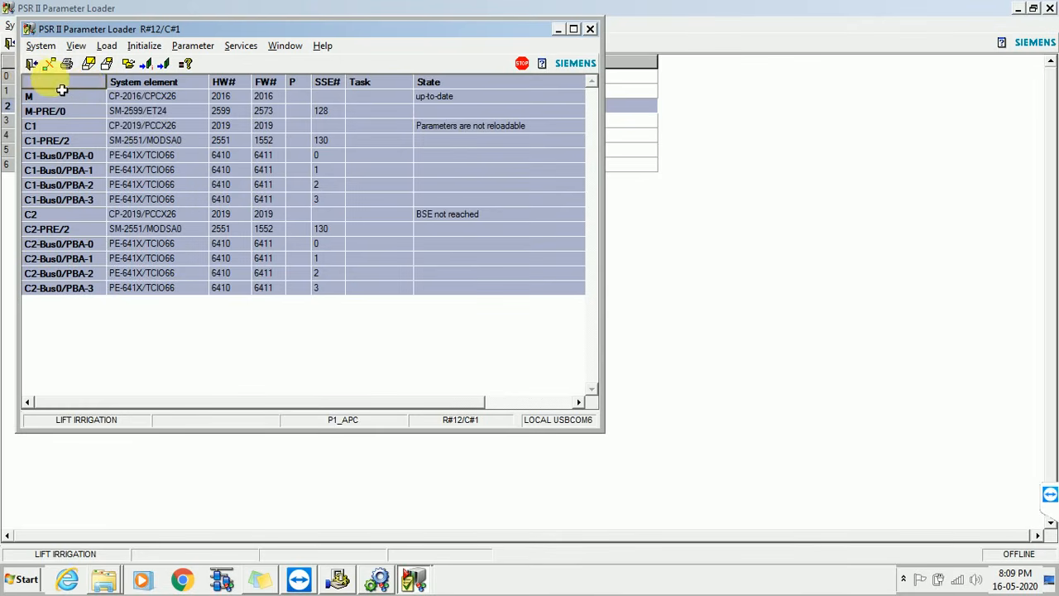
{"action": "left_click", "coordinate": [142, 48]}
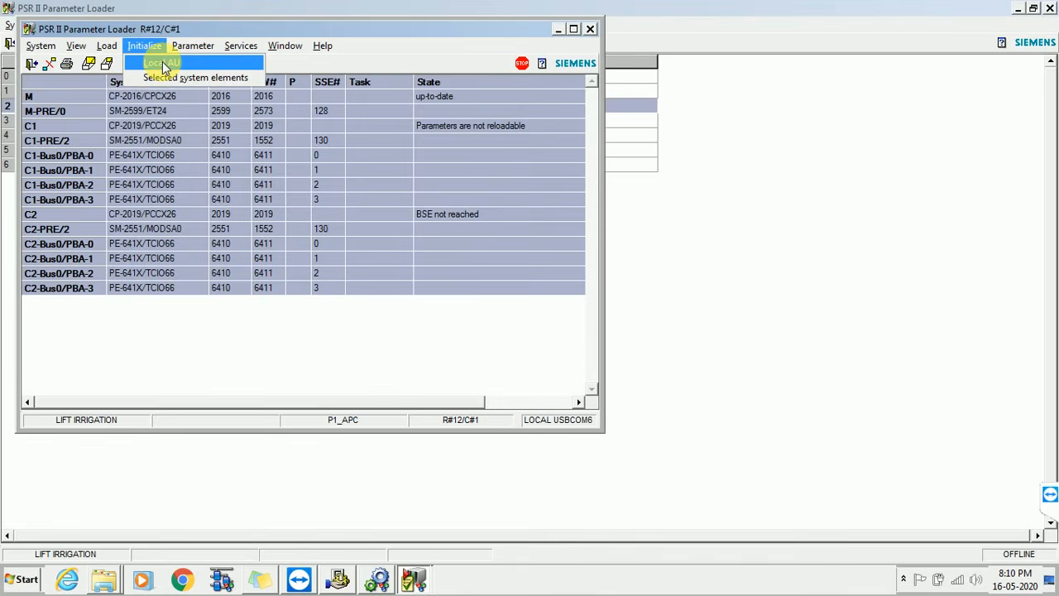
{"action": "left_click", "coordinate": [162, 63]}
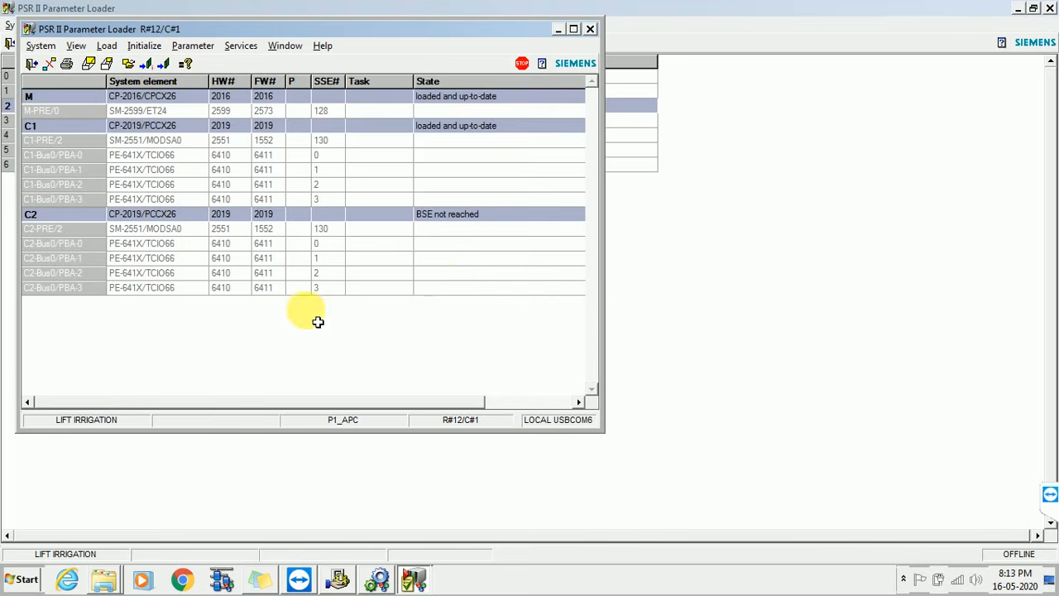
{"action": "left_click", "coordinate": [31, 64]}
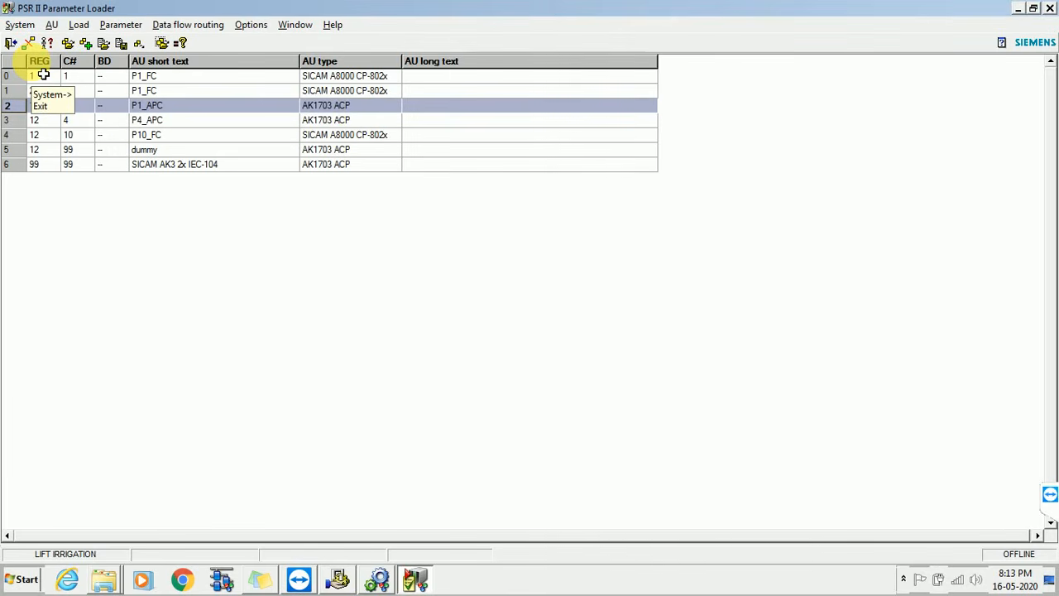
{"action": "left_click", "coordinate": [11, 44]}
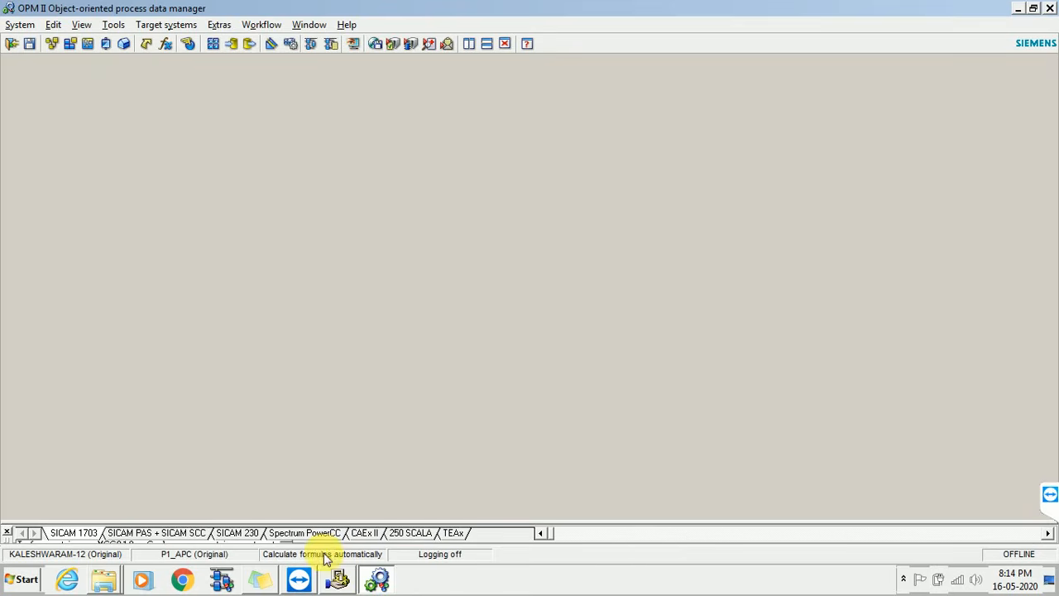
- Launch CAEx plus from the TOOLBOX II folder and select PCCX26 (C1) under P1_APC in KAL_12
{"action": "left_click", "coordinate": [373, 577]}
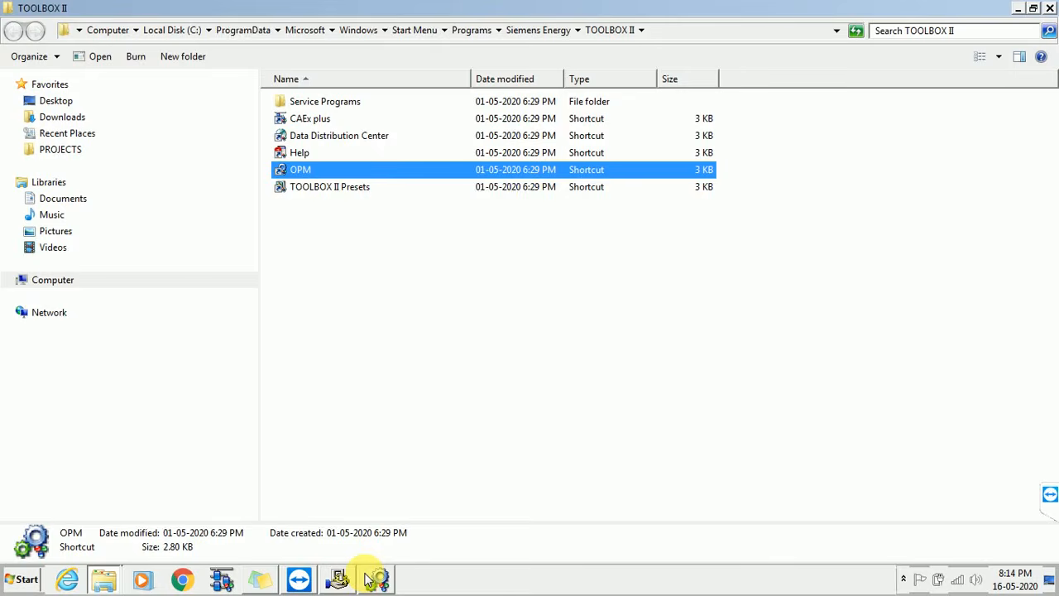
{"action": "left_click", "coordinate": [308, 121]}
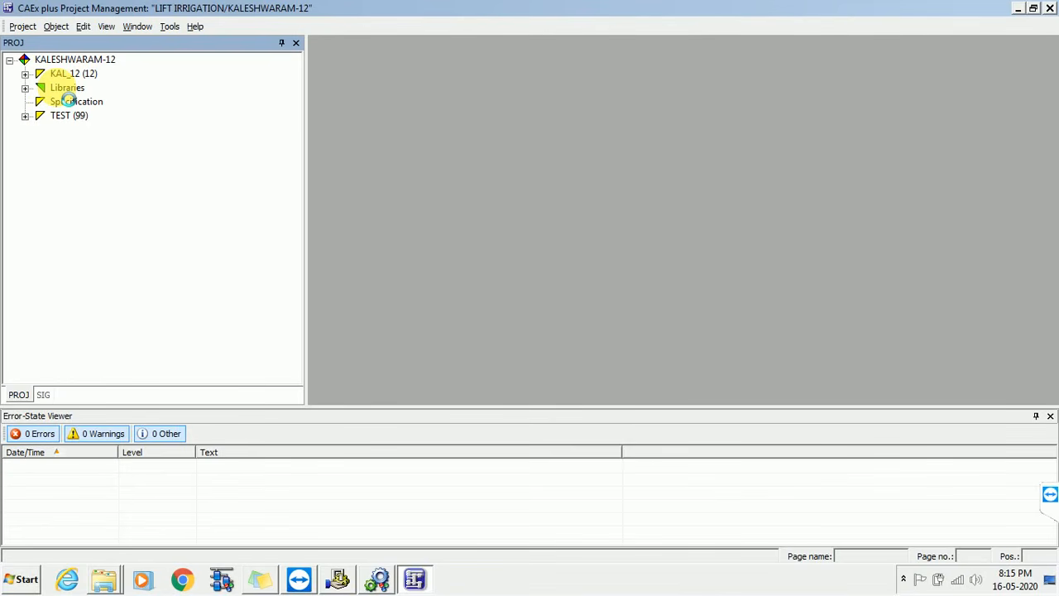
{"action": "double_click", "coordinate": [60, 74]}
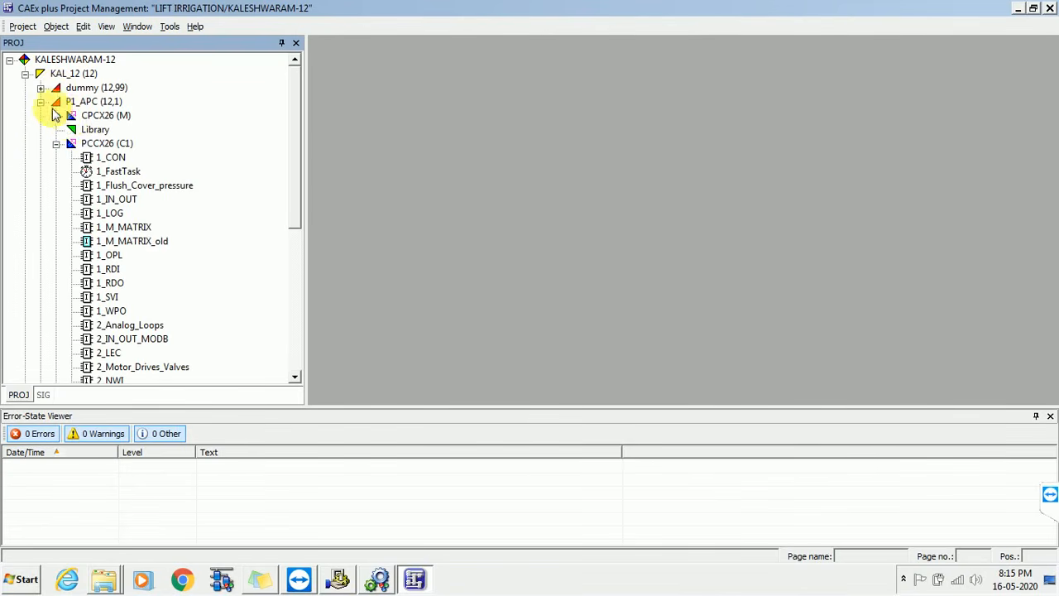
{"action": "left_click", "coordinate": [93, 145]}
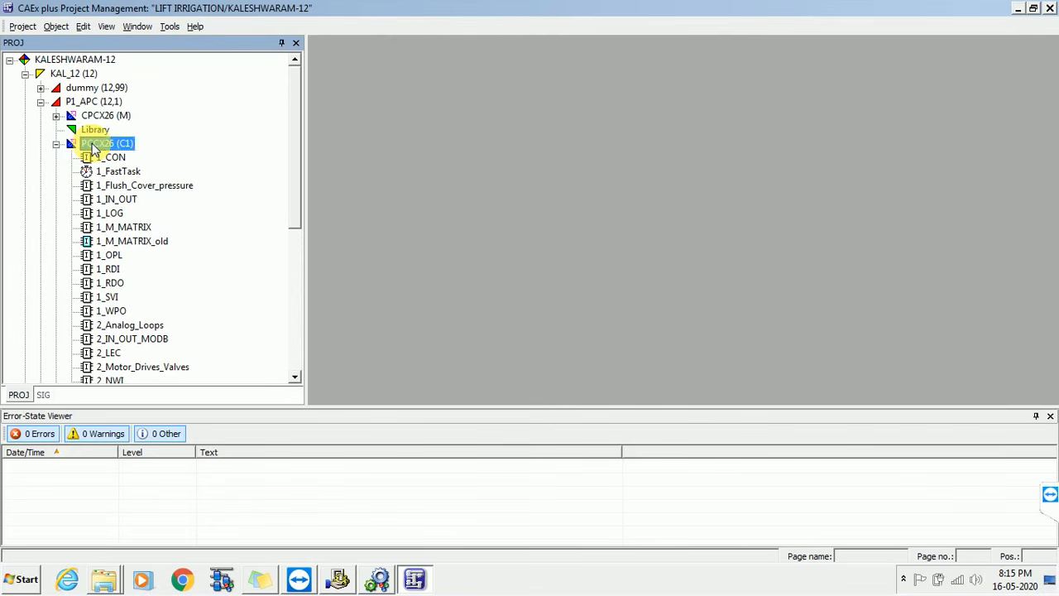
- Collapse PCCX26 (C1) in the project tree and start its online test
{"action": "right_click", "coordinate": [93, 147]}
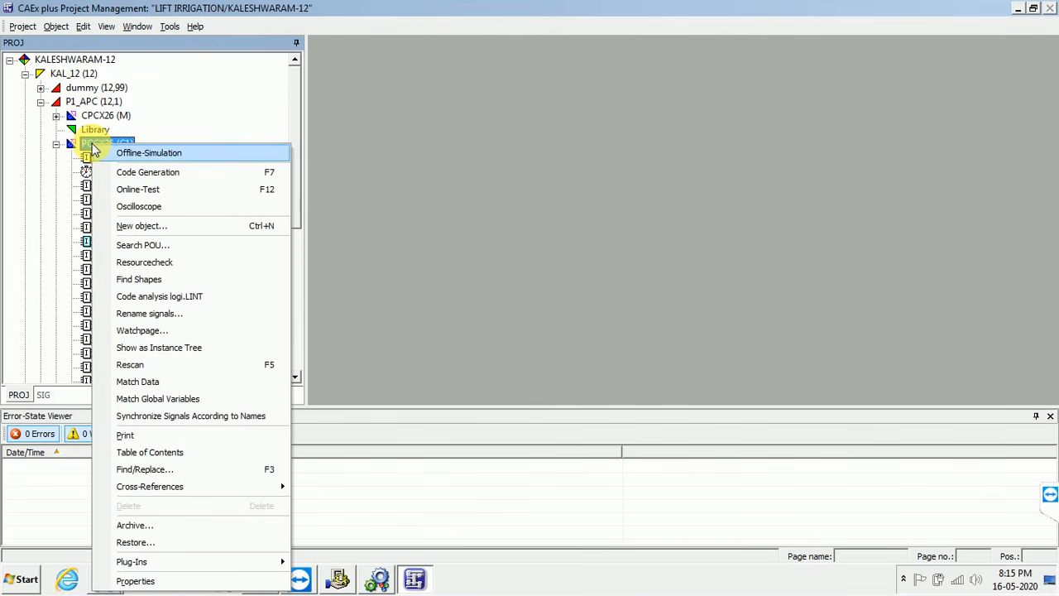
{"action": "left_click", "coordinate": [60, 147]}
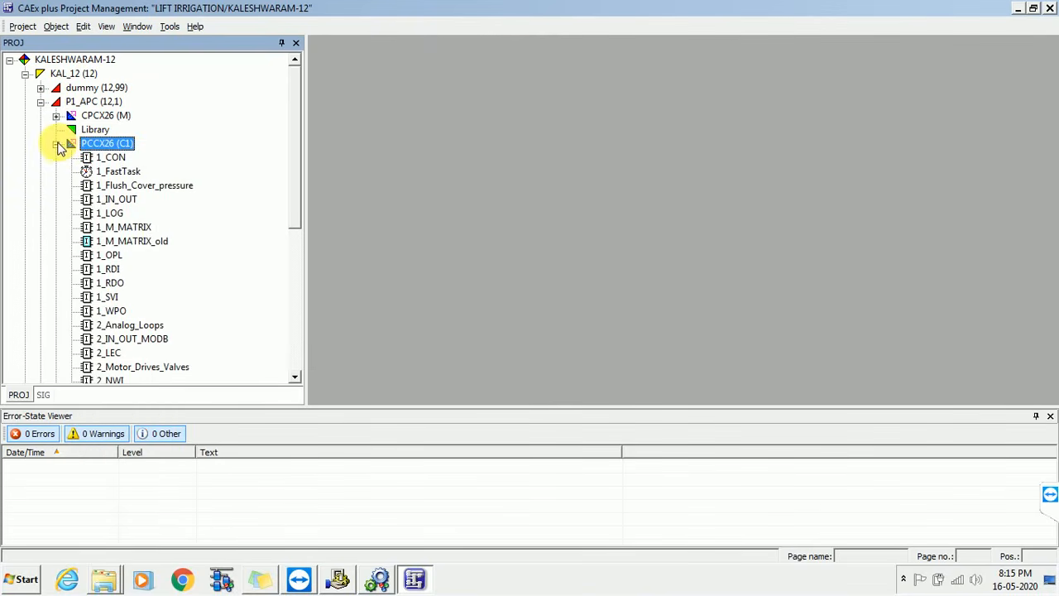
{"action": "left_click", "coordinate": [58, 145]}
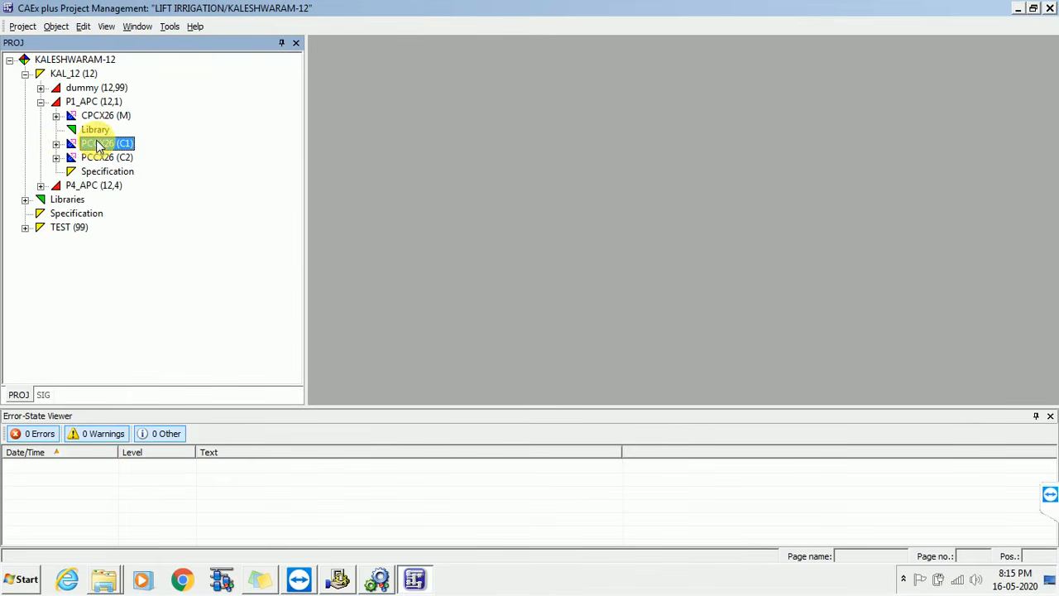
{"action": "right_click", "coordinate": [97, 141]}
{"action": "left_click", "coordinate": [130, 187]}
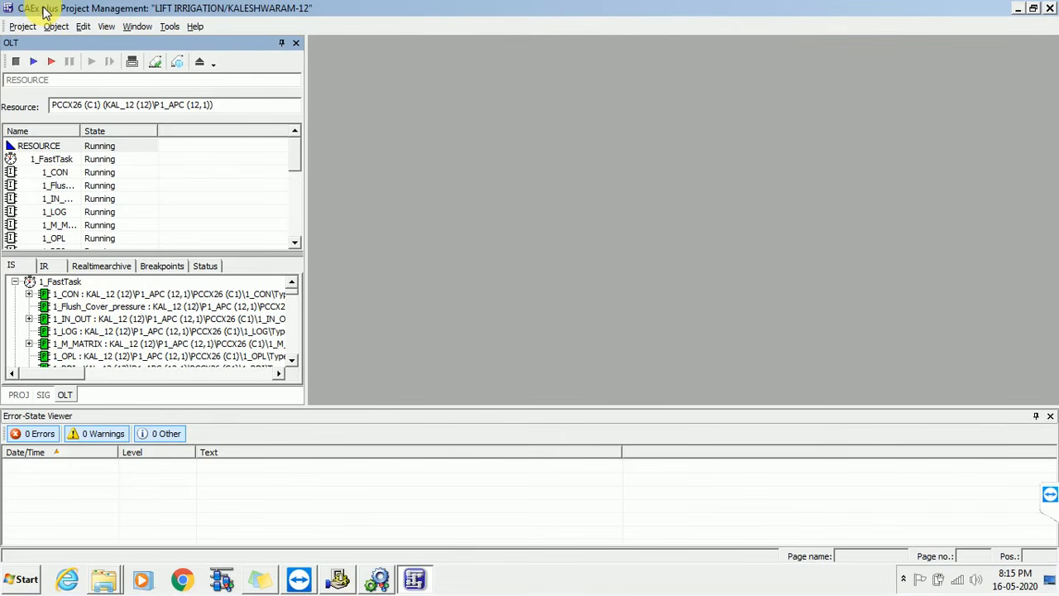
- Examine the live signals of the 1_IN_OUT function diagram in the online test and close the diagram
{"action": "left_click", "coordinate": [82, 321]}
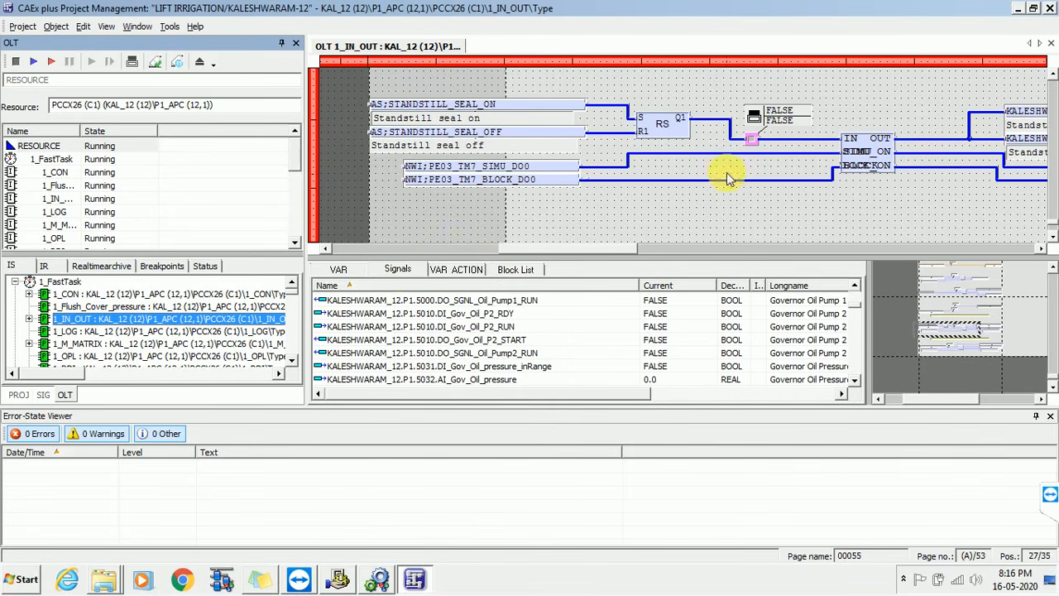
{"action": "left_click", "coordinate": [1052, 44]}
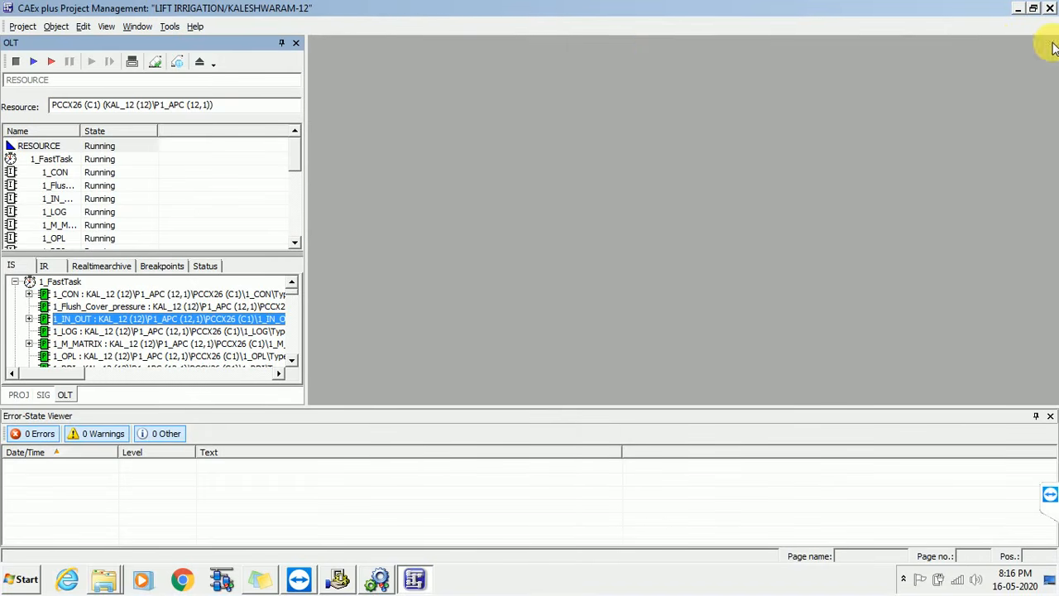
- Stop the online test for PCCX26 (C1) and exit CAEx plus
{"action": "left_click", "coordinate": [199, 64]}
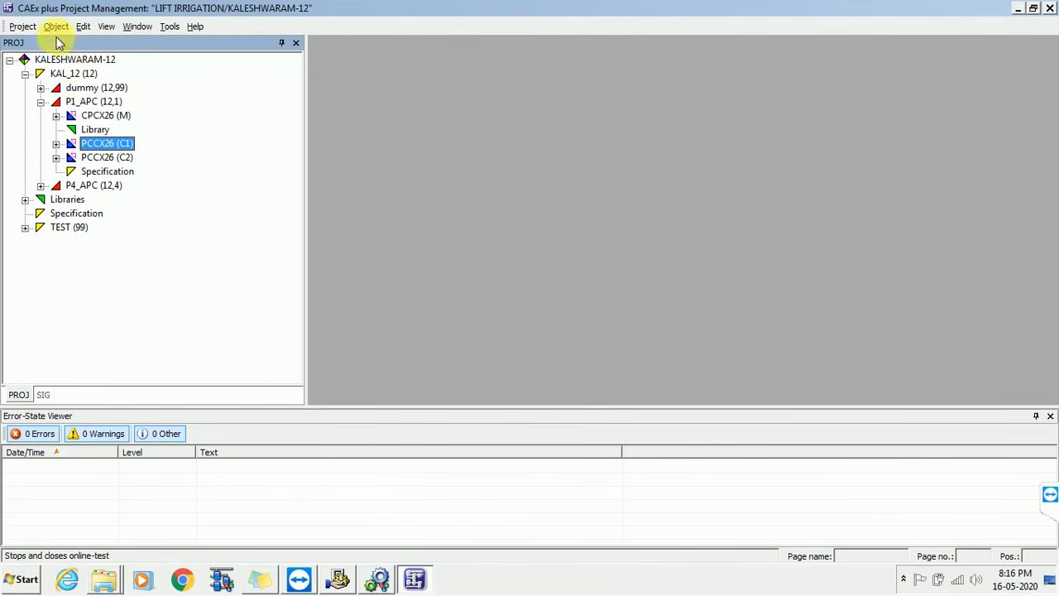
{"action": "left_click", "coordinate": [22, 26]}
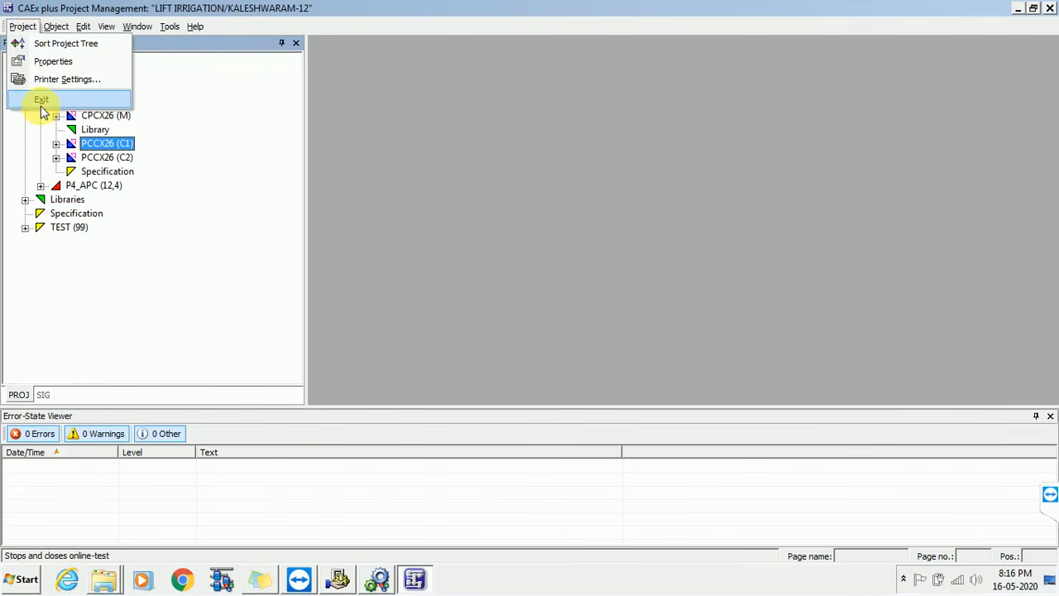
{"action": "left_click", "coordinate": [40, 104]}
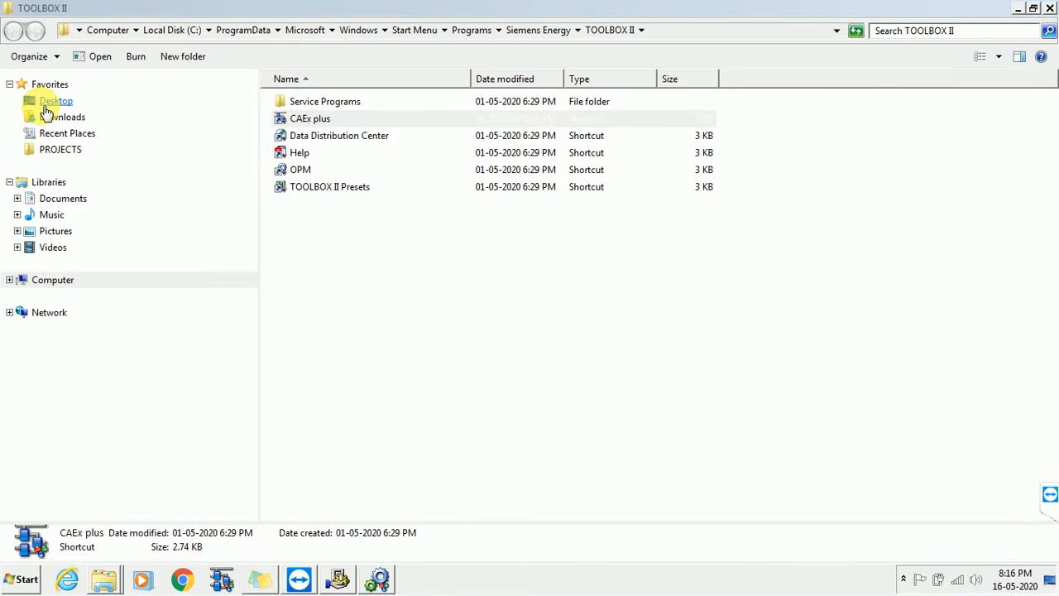